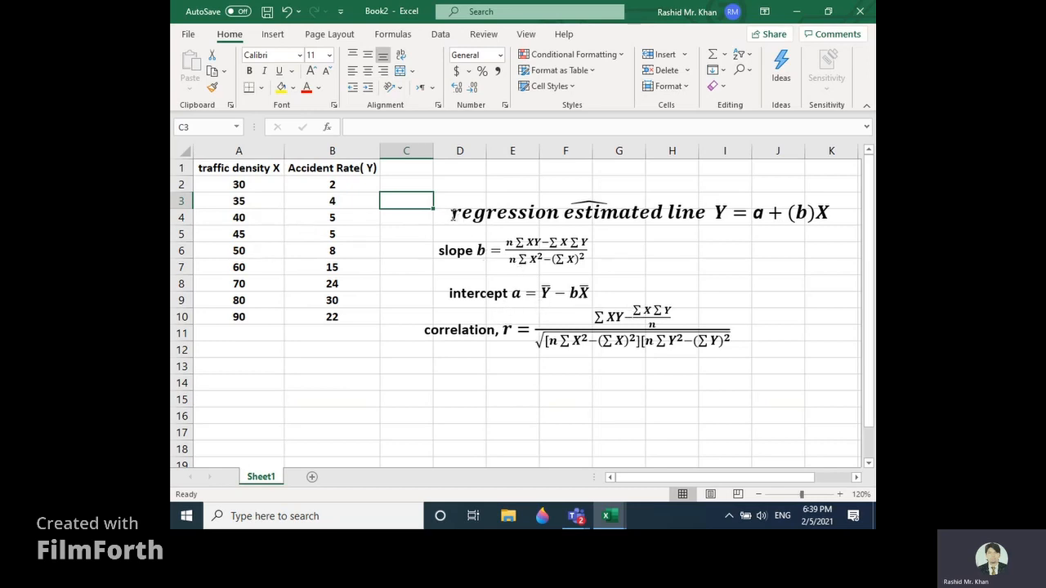
Step: Review the regression line, slope, intercept and correlation formulas, along with the traffic density and accident rate data columns
{"action": "left_click_drag", "start_coordinate": [453, 215], "coordinate": [816, 221]}
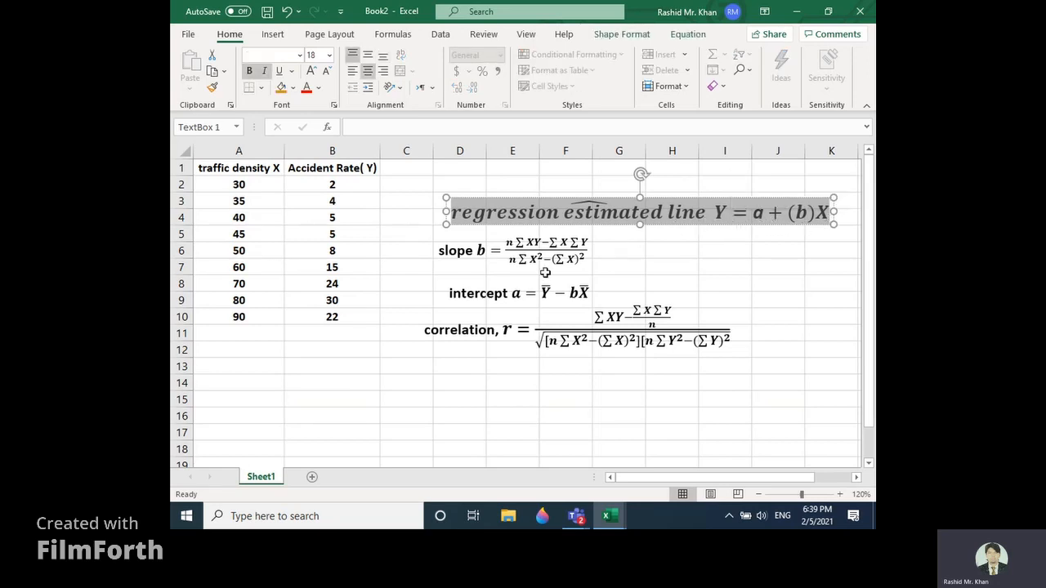
{"action": "left_click", "coordinate": [491, 254]}
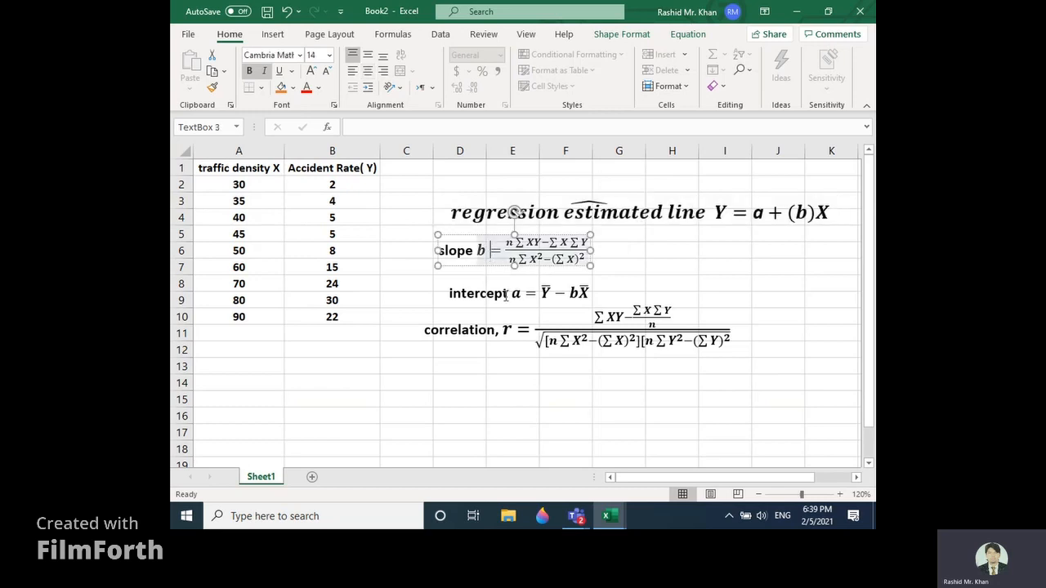
{"action": "left_click", "coordinate": [507, 296]}
{"action": "left_click", "coordinate": [495, 334]}
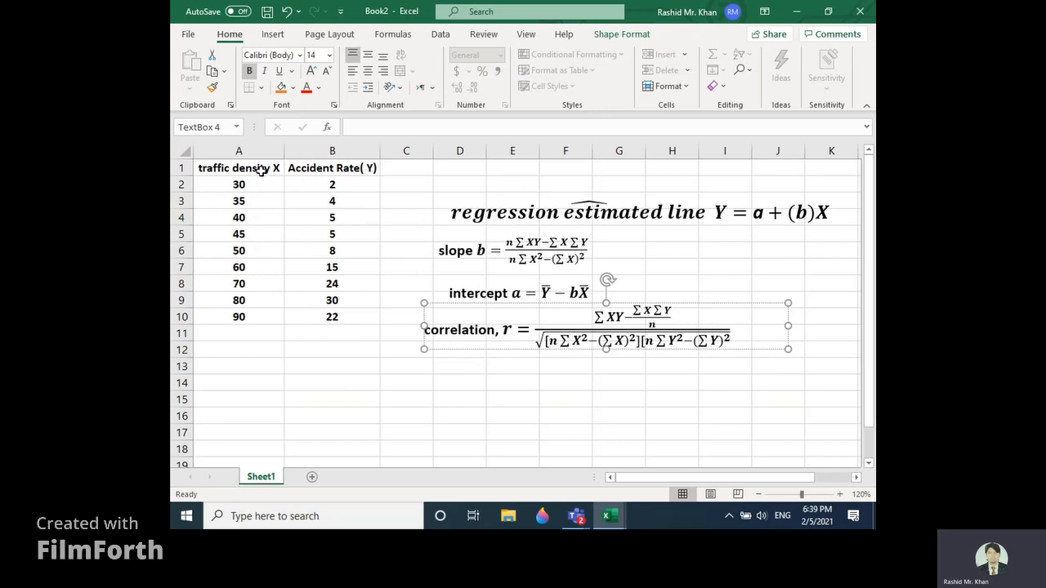
{"action": "left_click_drag", "start_coordinate": [261, 169], "coordinate": [244, 316]}
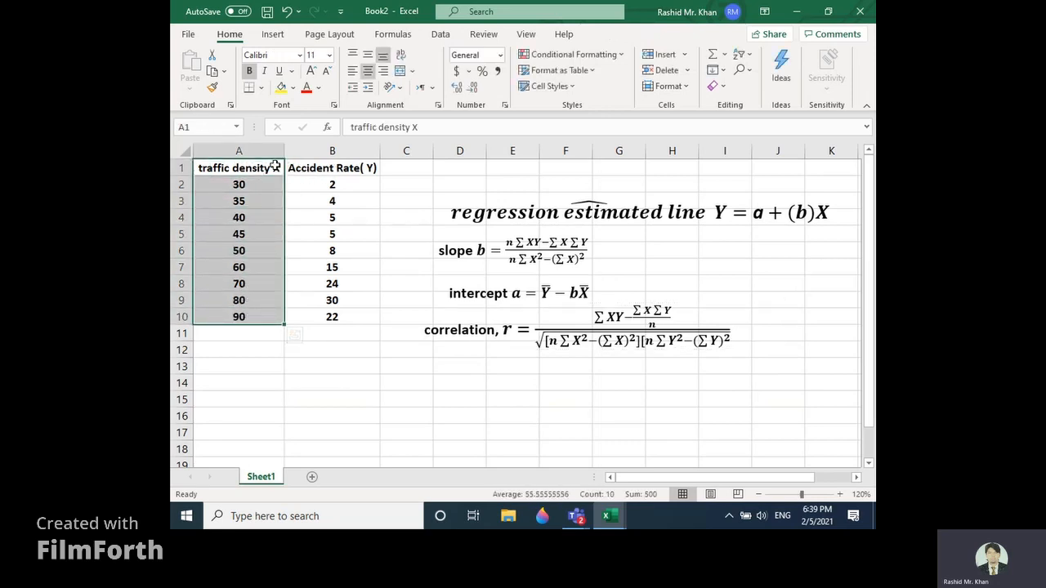
{"action": "left_click", "coordinate": [319, 167]}
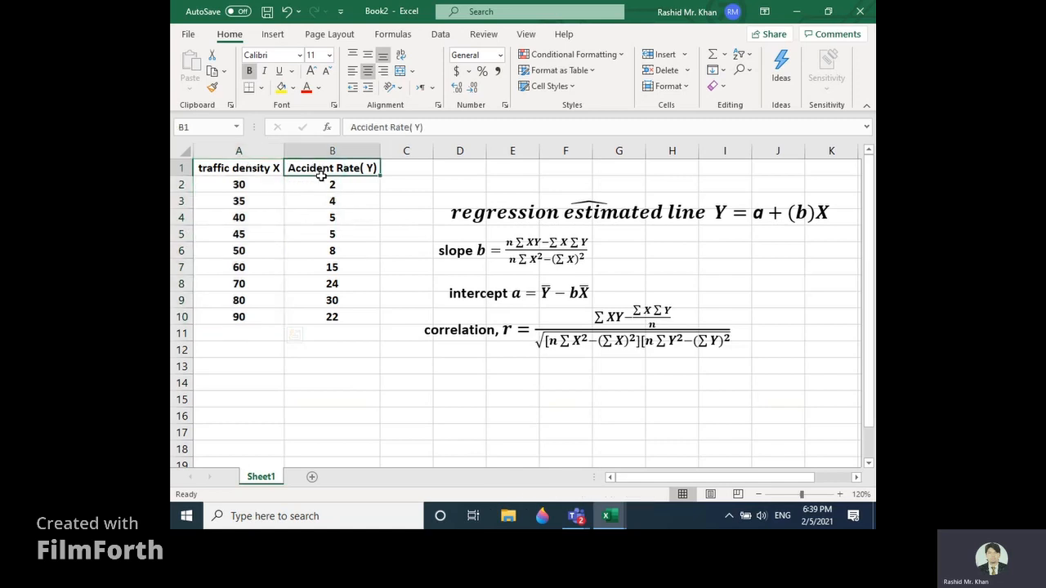
{"action": "left_click_drag", "start_coordinate": [320, 175], "coordinate": [313, 314]}
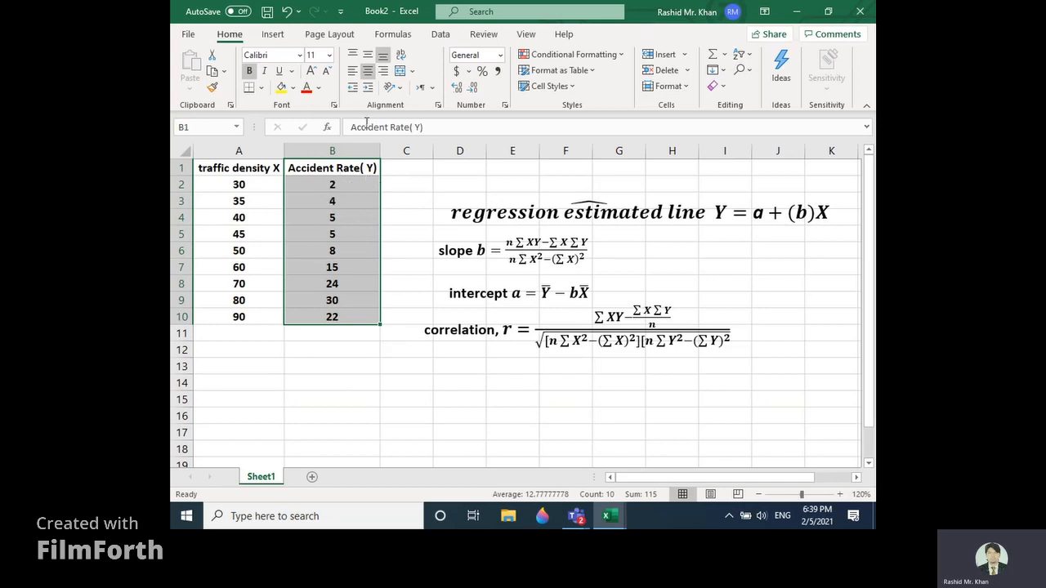
Step: Start the Regression tool from the Data Analysis tools
{"action": "left_click", "coordinate": [439, 34]}
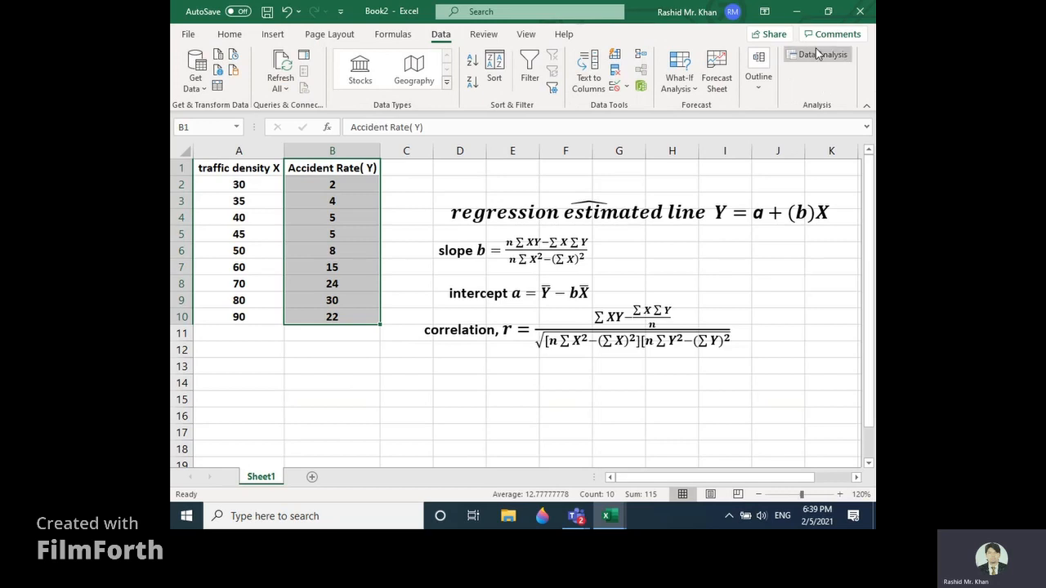
{"action": "left_click", "coordinate": [815, 54]}
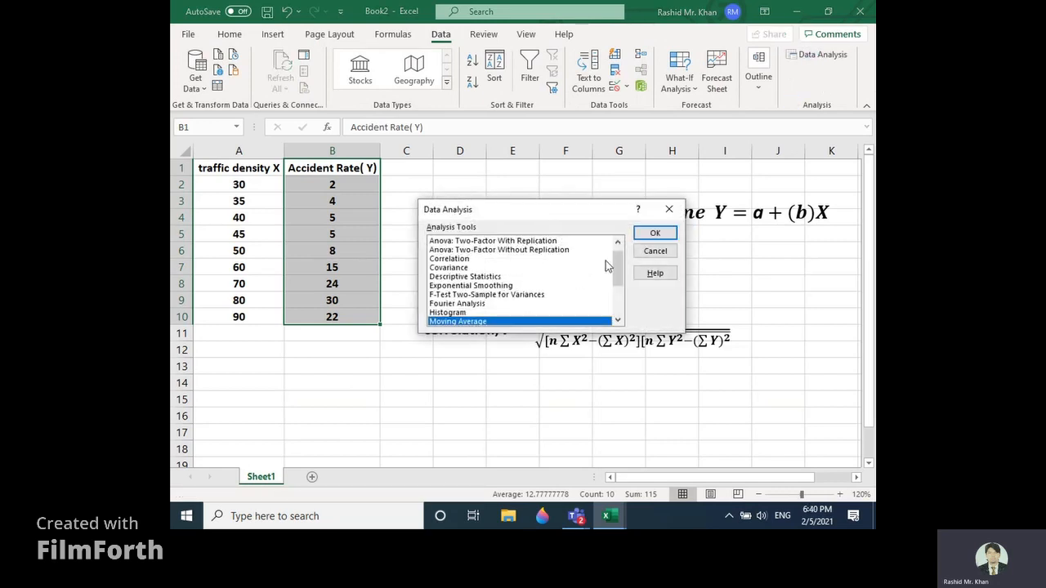
{"action": "left_click_drag", "start_coordinate": [621, 275], "coordinate": [620, 299]}
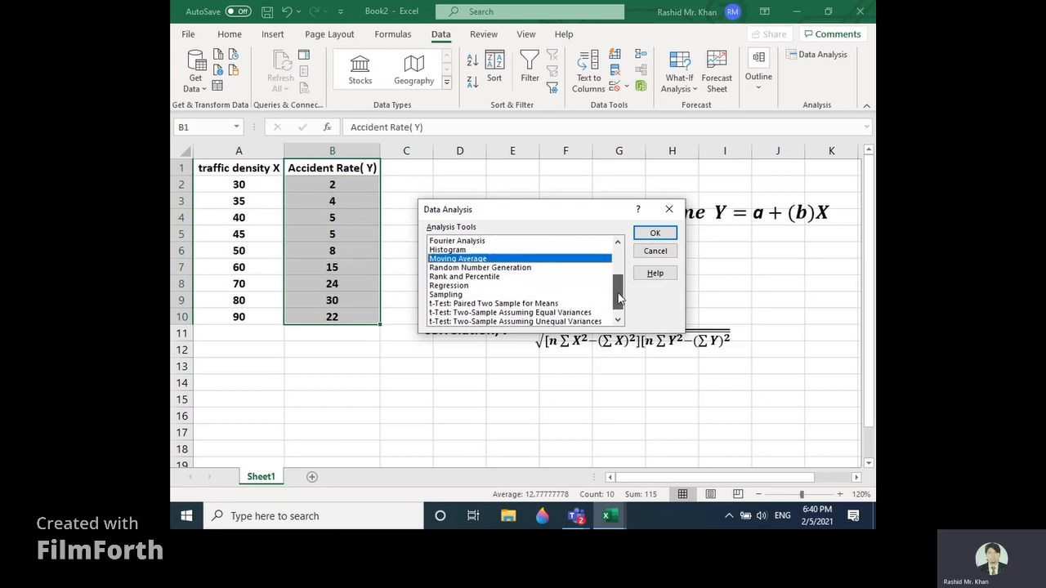
{"action": "left_click", "coordinate": [455, 286]}
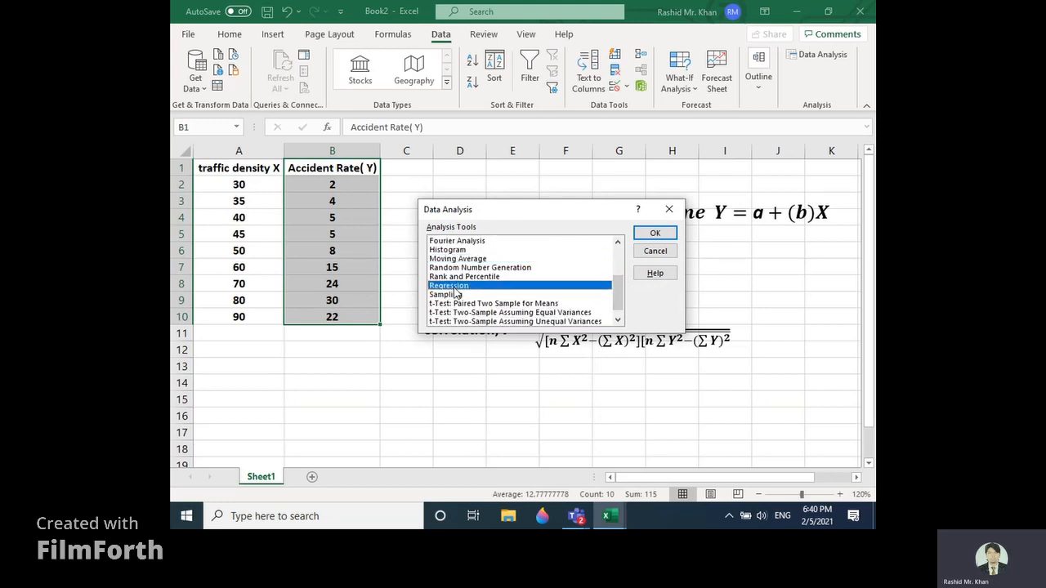
{"action": "left_click", "coordinate": [641, 233]}
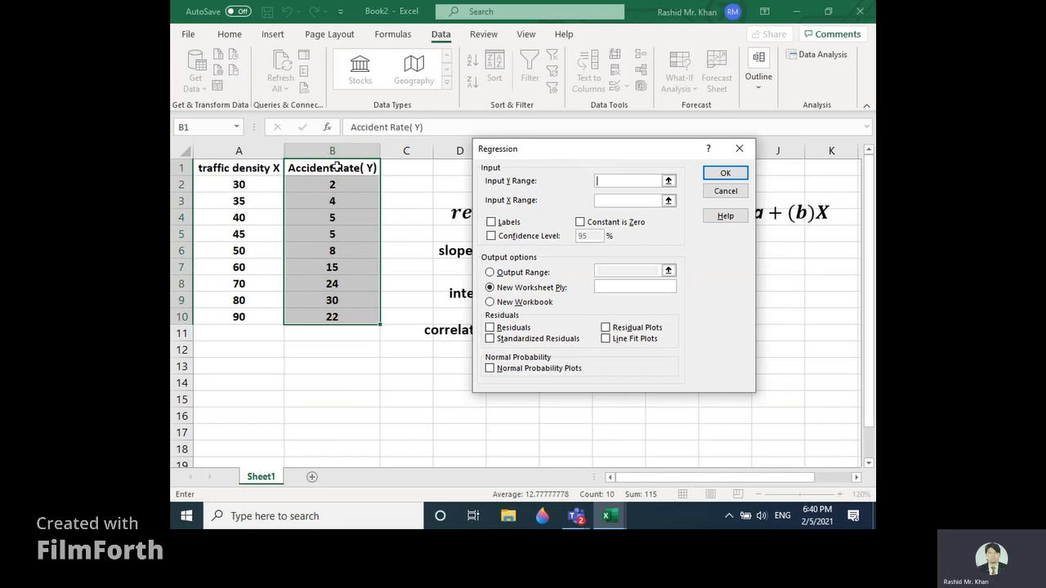
Step: Set the regression's Y range to $B$1:$B$10 and its X range to $A$1:$A$10
{"action": "left_click_drag", "start_coordinate": [341, 167], "coordinate": [346, 316]}
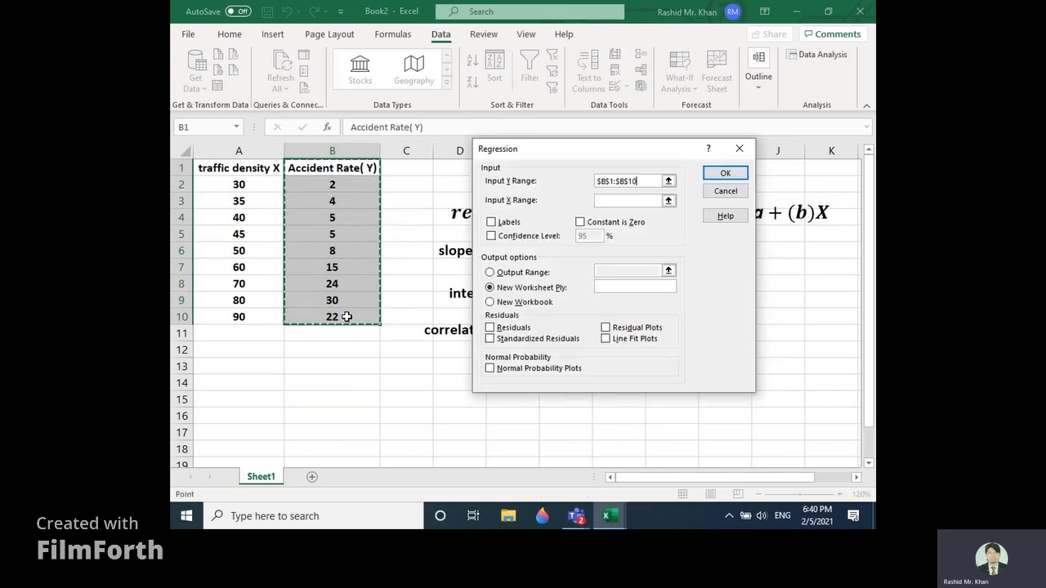
{"action": "left_click", "coordinate": [620, 199]}
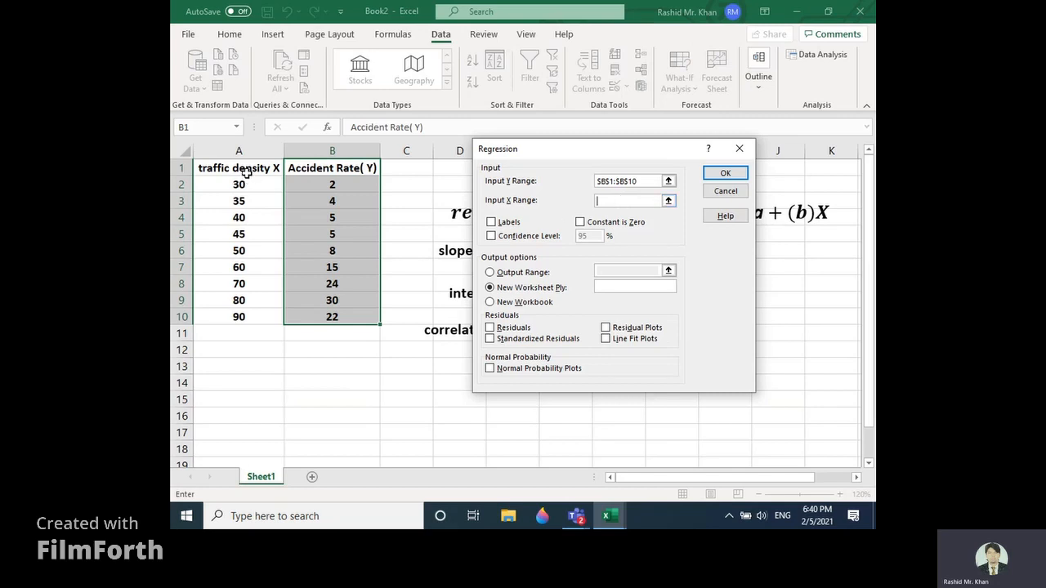
{"action": "left_click_drag", "start_coordinate": [246, 172], "coordinate": [251, 306]}
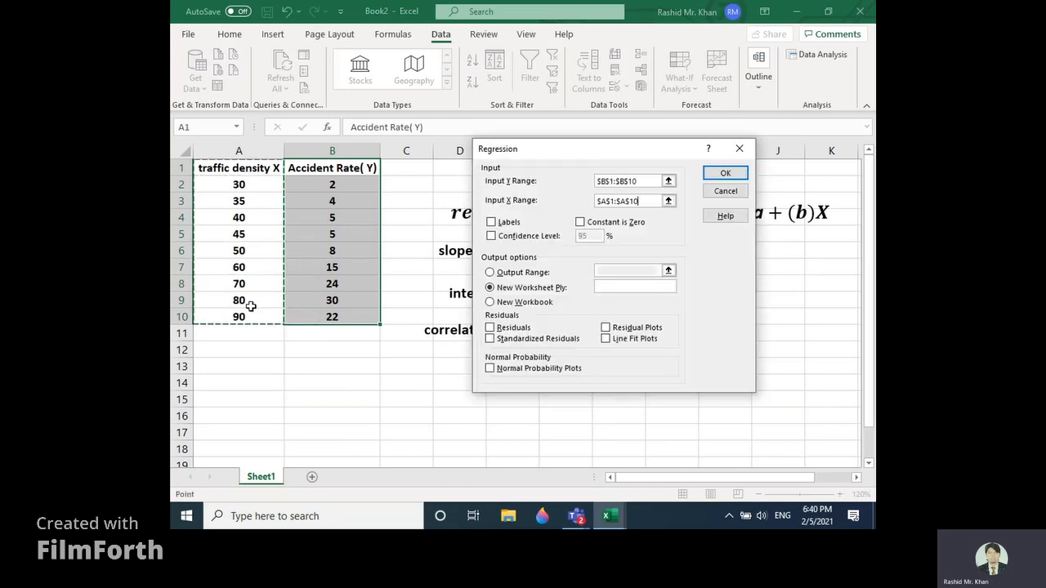
Step: Enable Labels, Residuals and Line Fit Plots, and run the regression with output to a new worksheet
{"action": "left_click", "coordinate": [491, 223]}
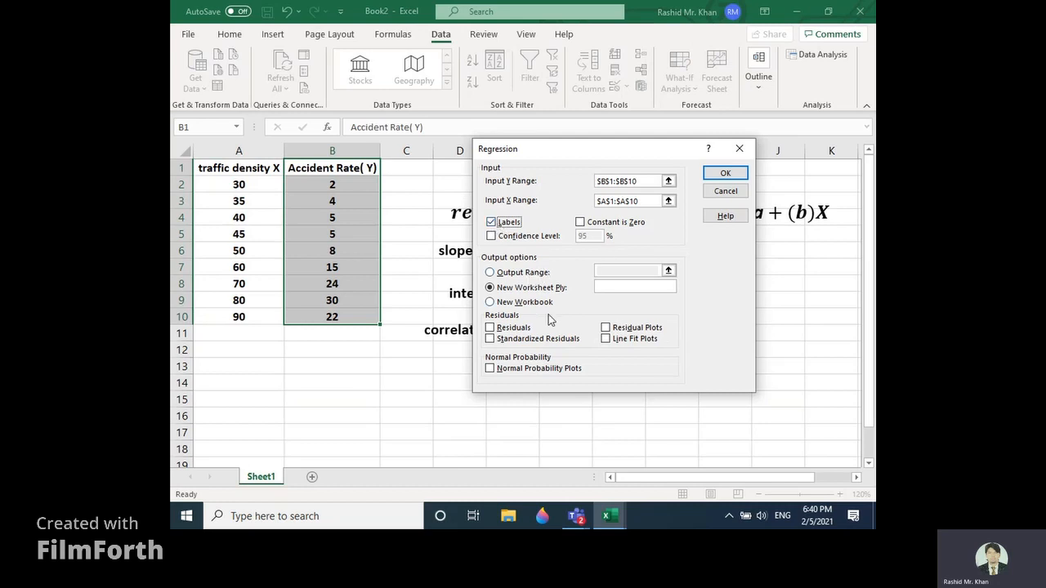
{"action": "left_click", "coordinate": [505, 331]}
{"action": "left_click", "coordinate": [607, 340]}
{"action": "left_click", "coordinate": [713, 175]}
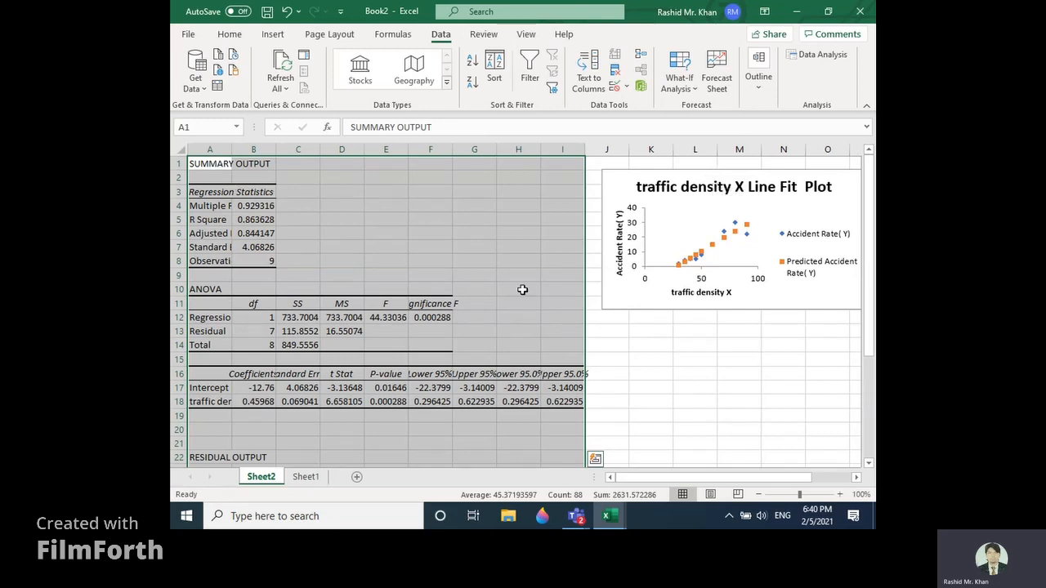
Step: Widen column A of the regression summary output so that its row labels are readable
{"action": "mouse_move", "coordinate": [871, 263]}
{"action": "left_mouse_down"}
{"action": "mouse_move", "coordinate": [872, 328]}
{"action": "mouse_move", "coordinate": [872, 254]}
{"action": "left_mouse_up"}
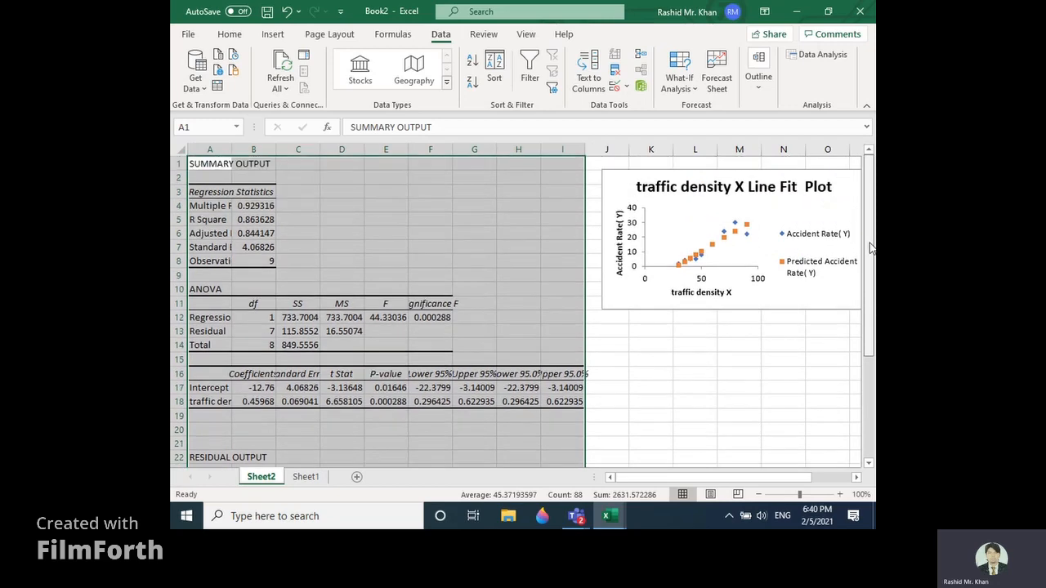
{"action": "left_click", "coordinate": [840, 493]}
{"action": "left_click", "coordinate": [840, 494]}
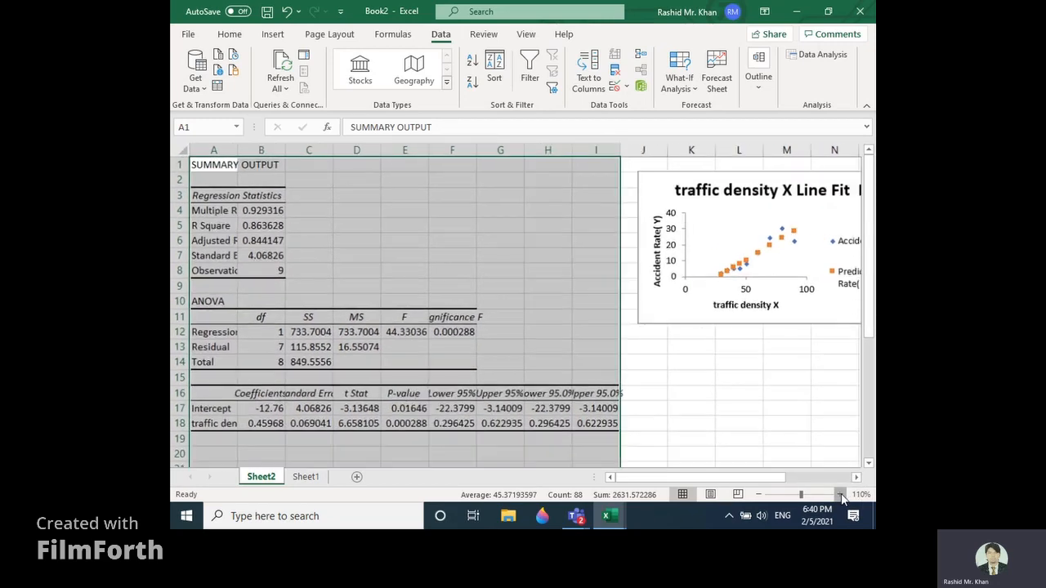
{"action": "left_click", "coordinate": [839, 493]}
{"action": "left_click", "coordinate": [840, 493]}
{"action": "left_click", "coordinate": [840, 493]}
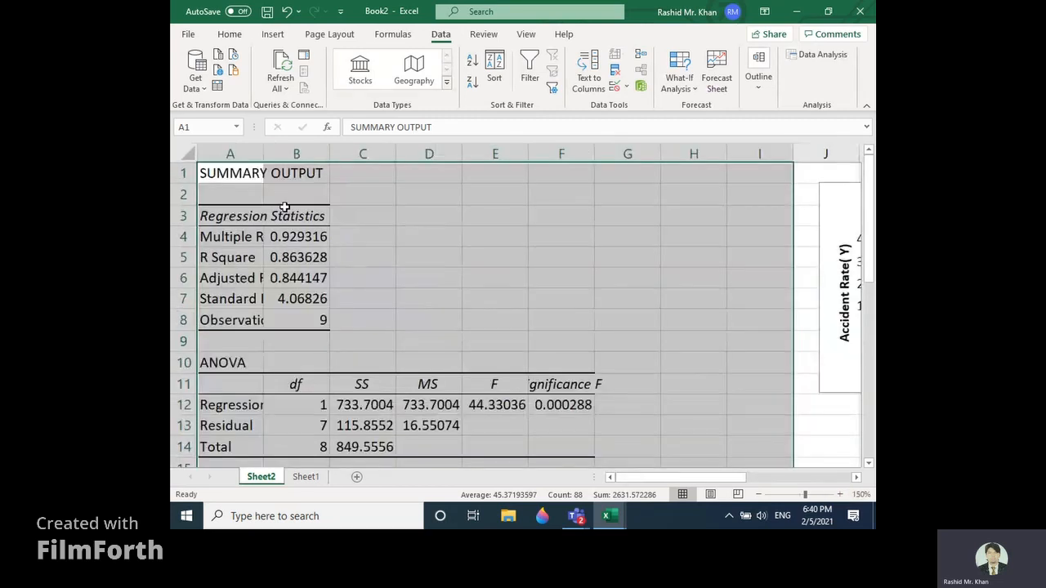
{"action": "left_click_drag", "start_coordinate": [271, 151], "coordinate": [308, 150]}
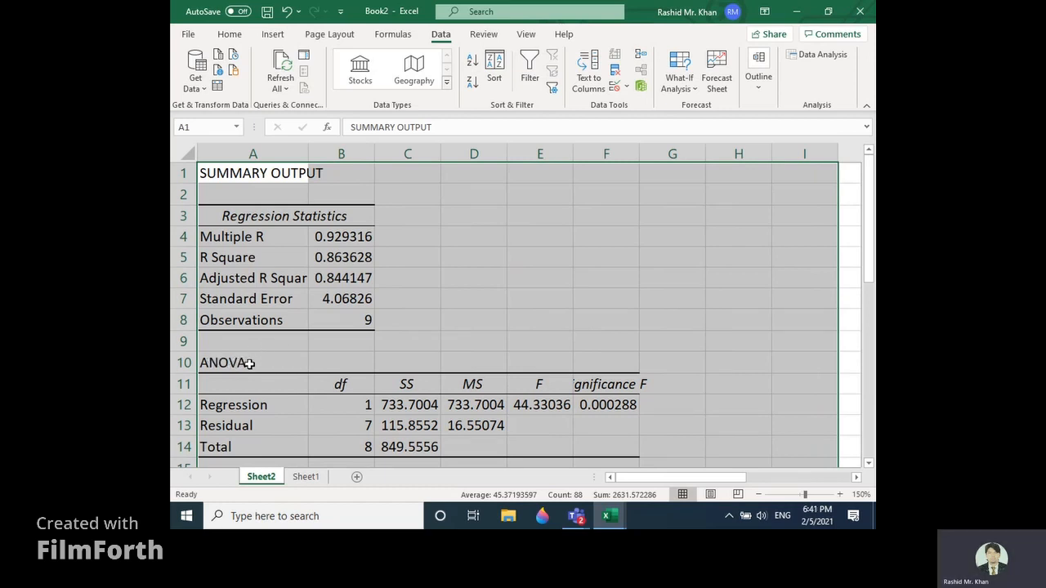
Step: Enter the note "86% of variation in y bcz of x" in C5, beside the R Square value
{"action": "left_click", "coordinate": [255, 242]}
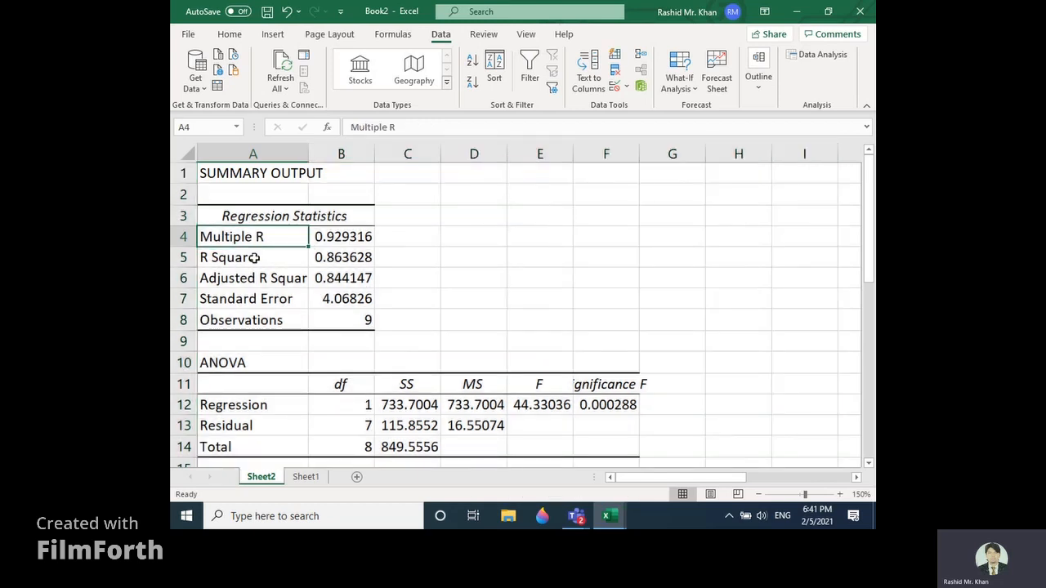
{"action": "left_click", "coordinate": [256, 260]}
{"action": "left_click_drag", "start_coordinate": [292, 260], "coordinate": [346, 260]}
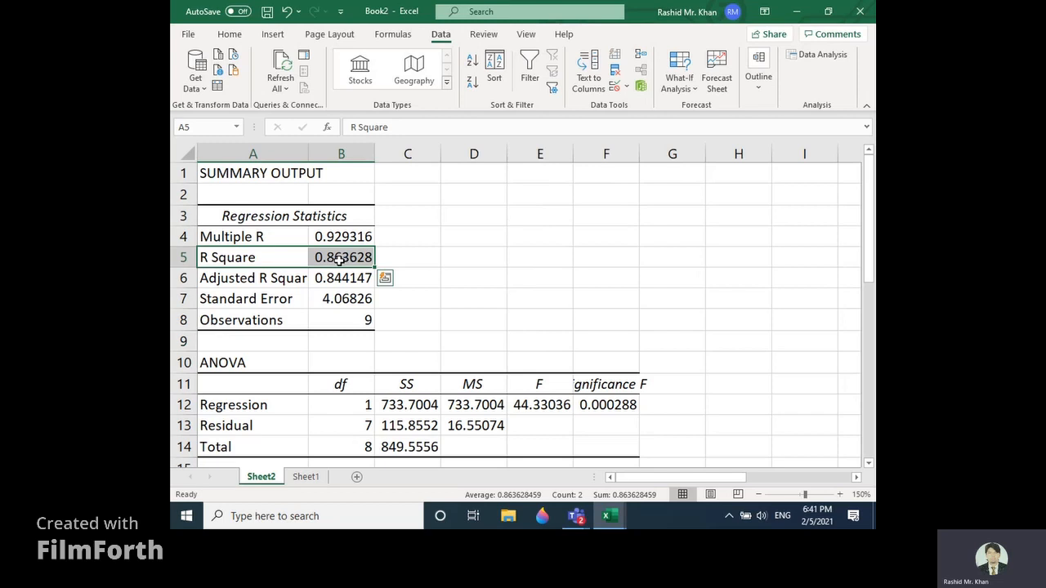
{"action": "left_click", "coordinate": [415, 260]}
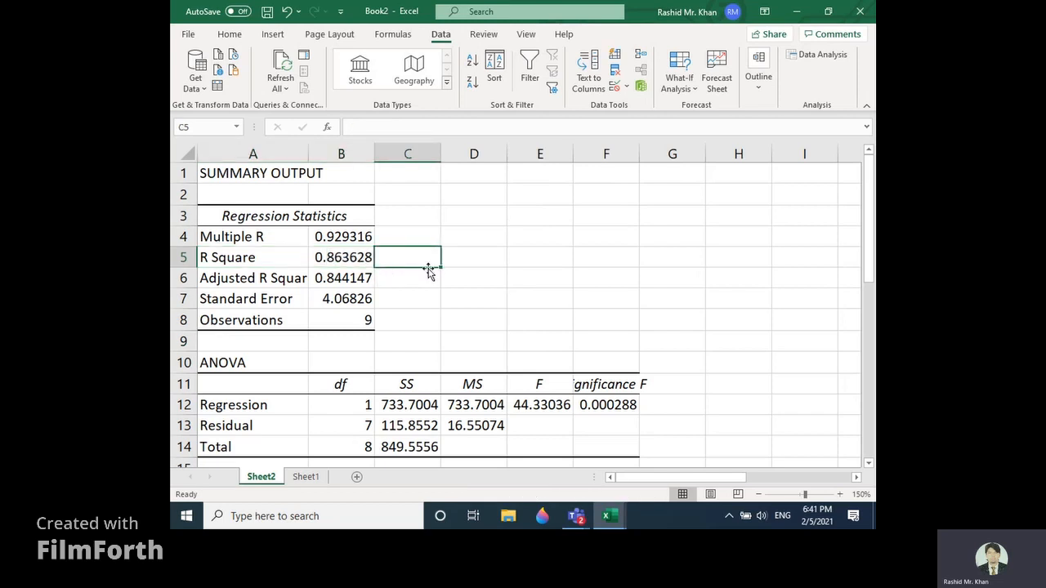
{"action": "type", "text": "86"}
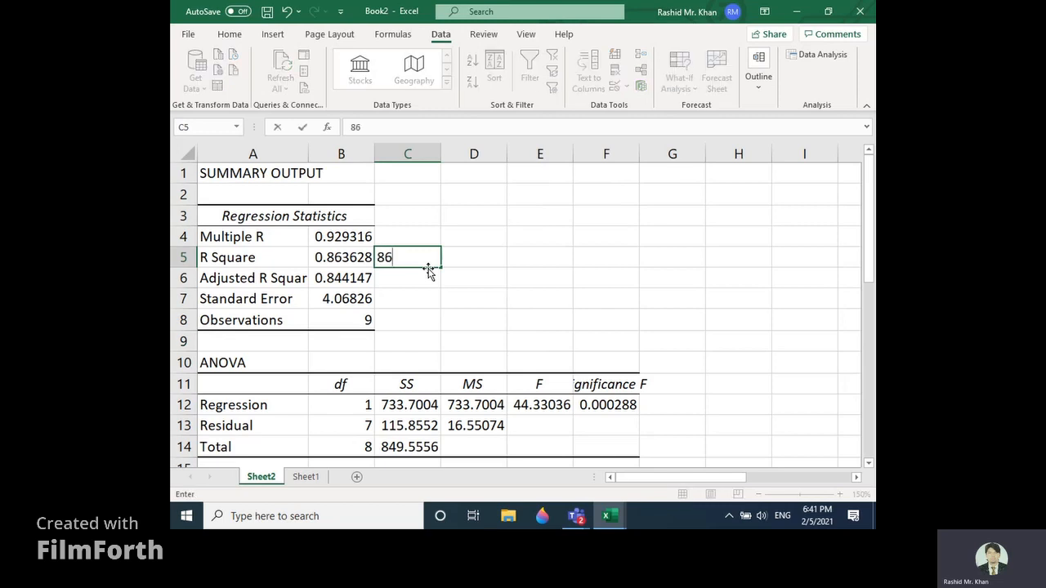
{"action": "type", "text": "% of varr"}
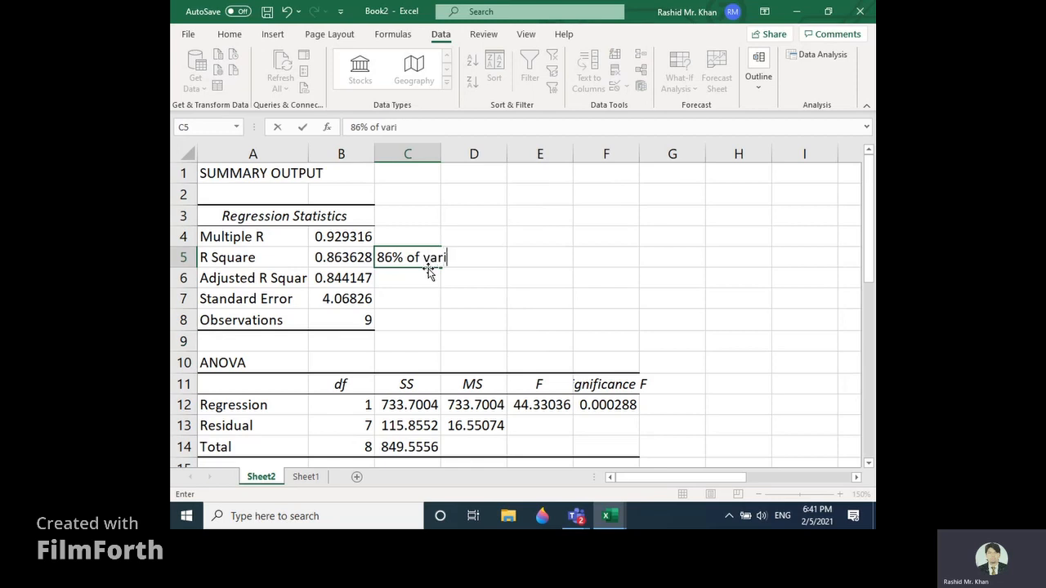
{"action": "type", "text": "ation in y bc"}
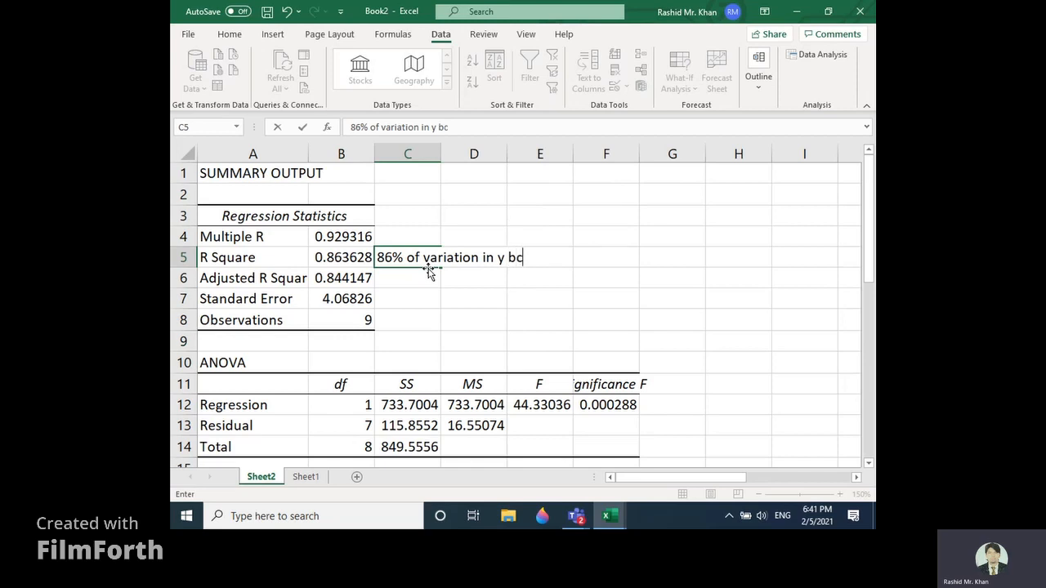
{"action": "type", "text": "z of x"}
Step: Enter the note "84% of variation in y bcz of x" in C6, beside the Adjusted R Square value
{"action": "left_click", "coordinate": [263, 279]}
{"action": "left_click", "coordinate": [328, 278]}
{"action": "left_click", "coordinate": [398, 278]}
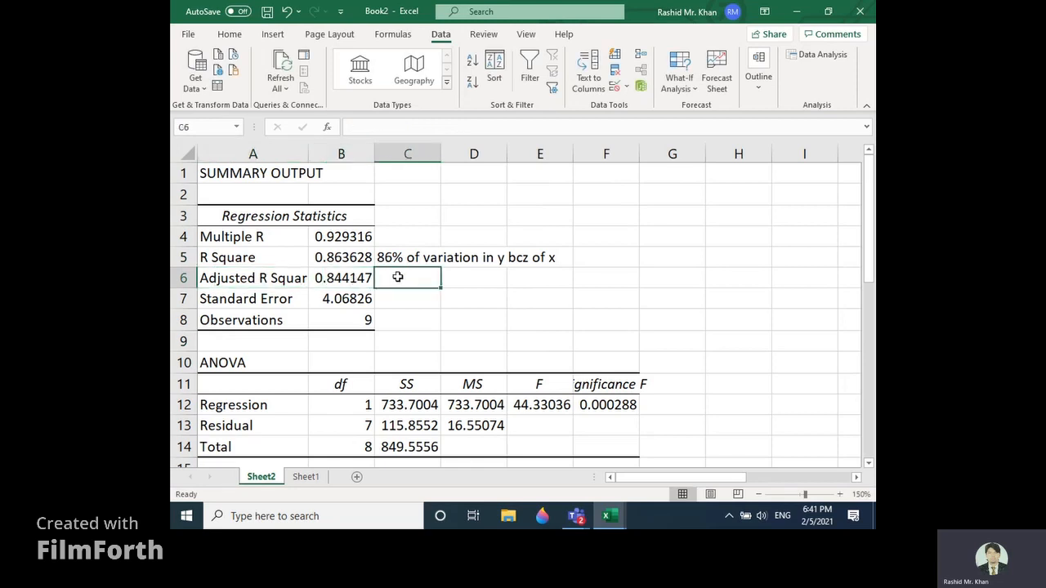
{"action": "type", "text": "84"}
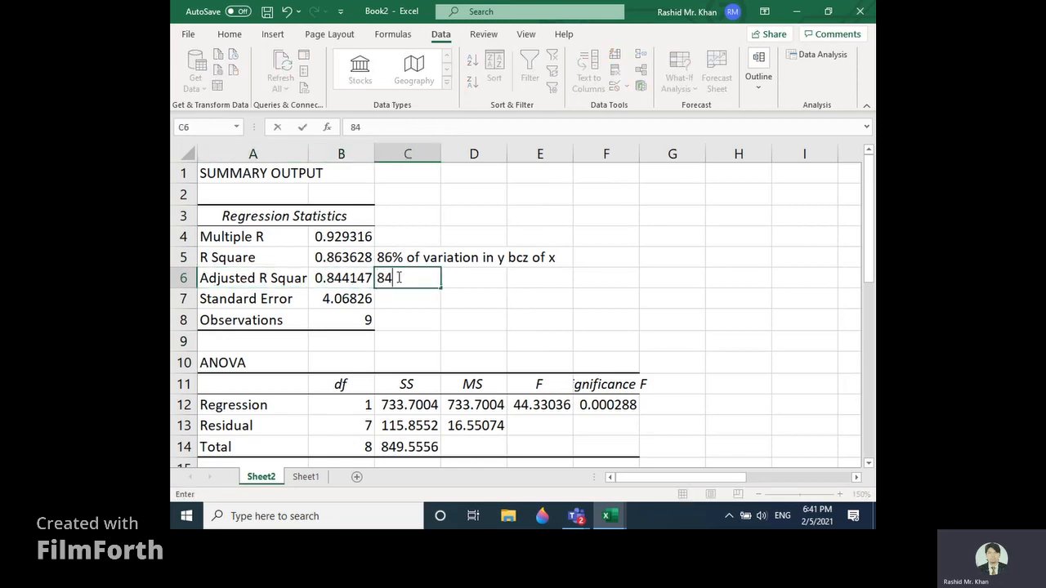
{"action": "type", "text": "% of vari"}
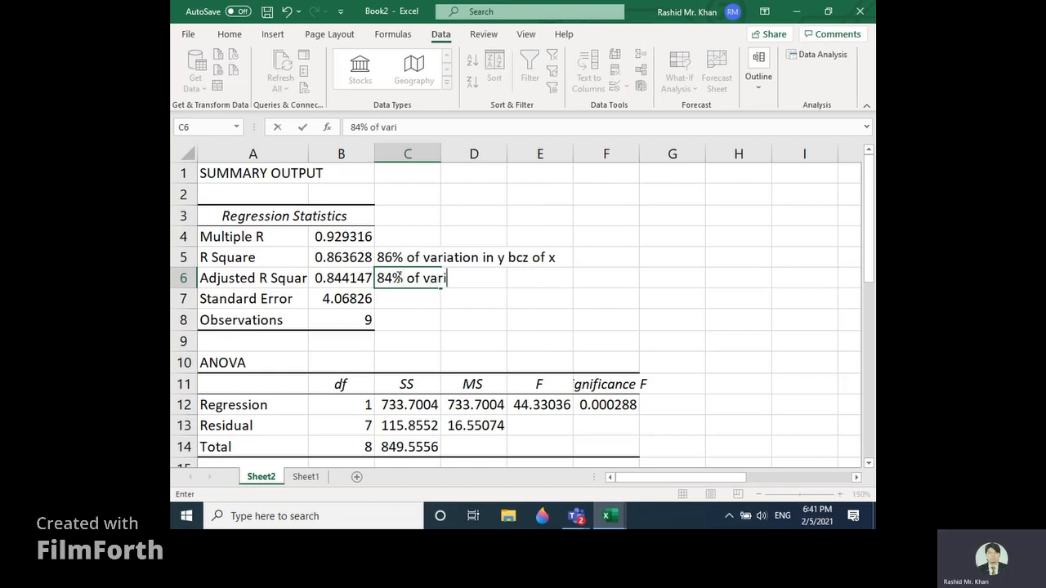
{"action": "type", "text": "ation in y n"}
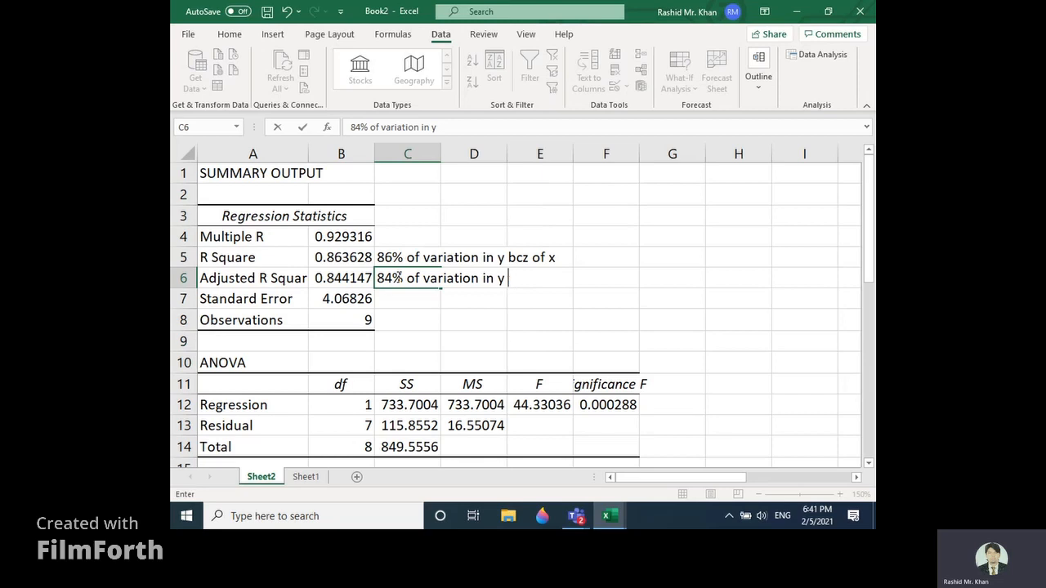
{"action": "key", "text": "BackSpace"}
{"action": "key", "text": "BackSpace"}
{"action": "type", "text": "bcz of x"}
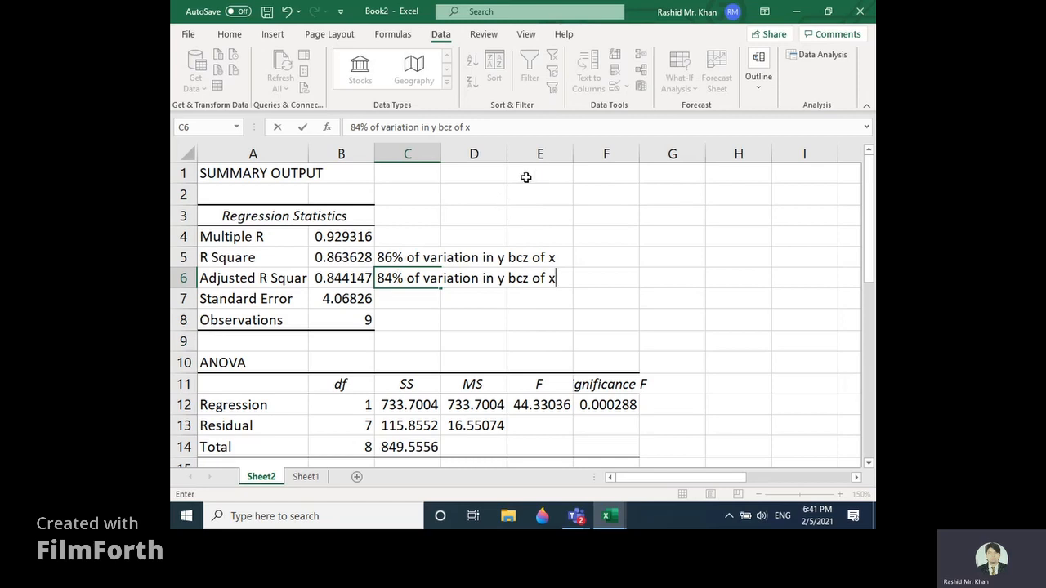
Step: Highlight the Intercept label and its coefficient in A17:B17 with a yellow fill
{"action": "scroll", "coordinate": [495, 249], "scroll_direction": "down", "scroll_amount": 1}
{"action": "scroll", "coordinate": [495, 248], "scroll_direction": "down", "scroll_amount": 5}
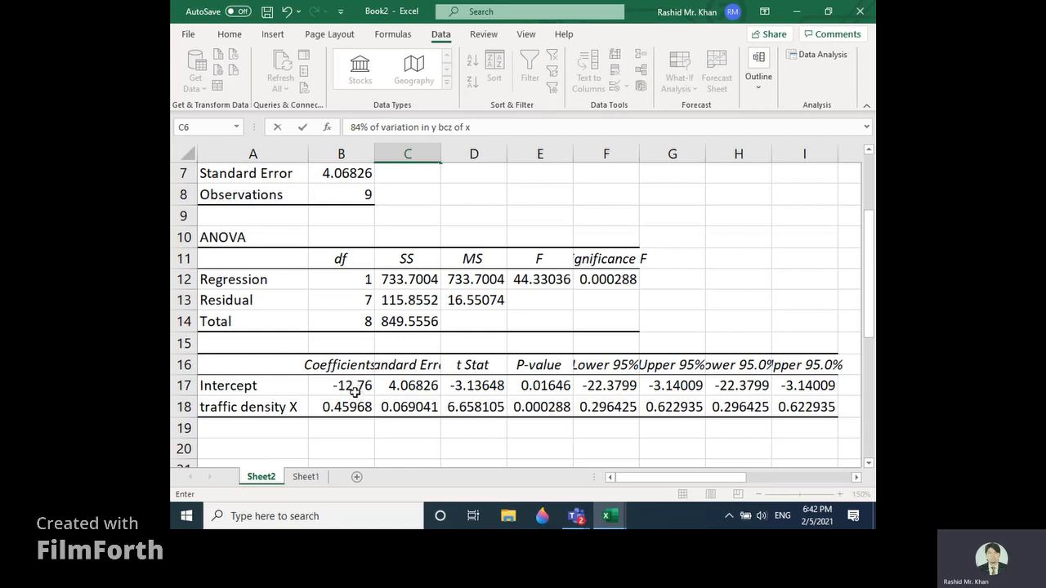
{"action": "left_click", "coordinate": [326, 386]}
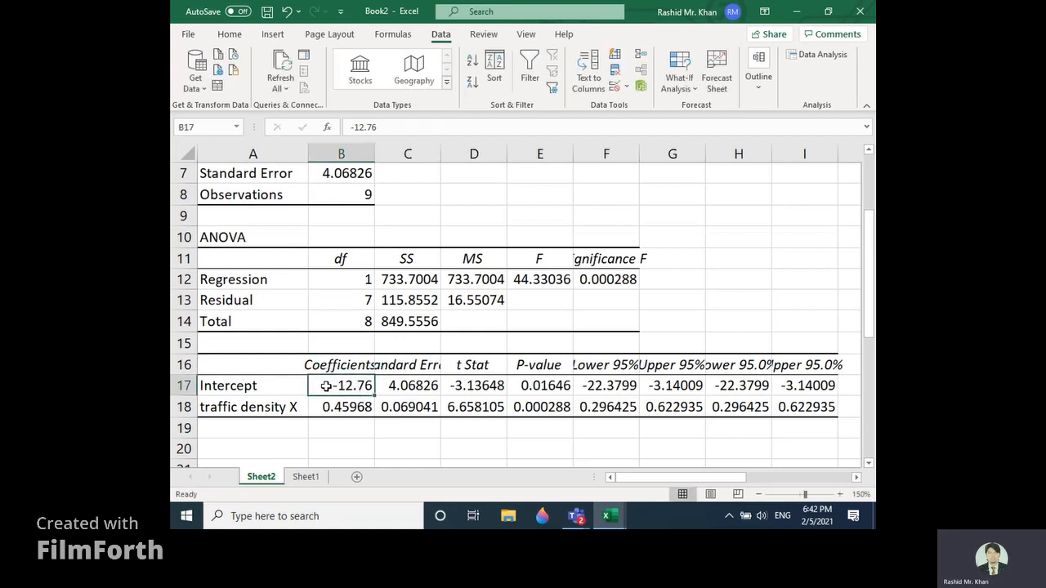
{"action": "left_click", "coordinate": [248, 385]}
{"action": "left_click_drag", "start_coordinate": [295, 386], "coordinate": [346, 397]}
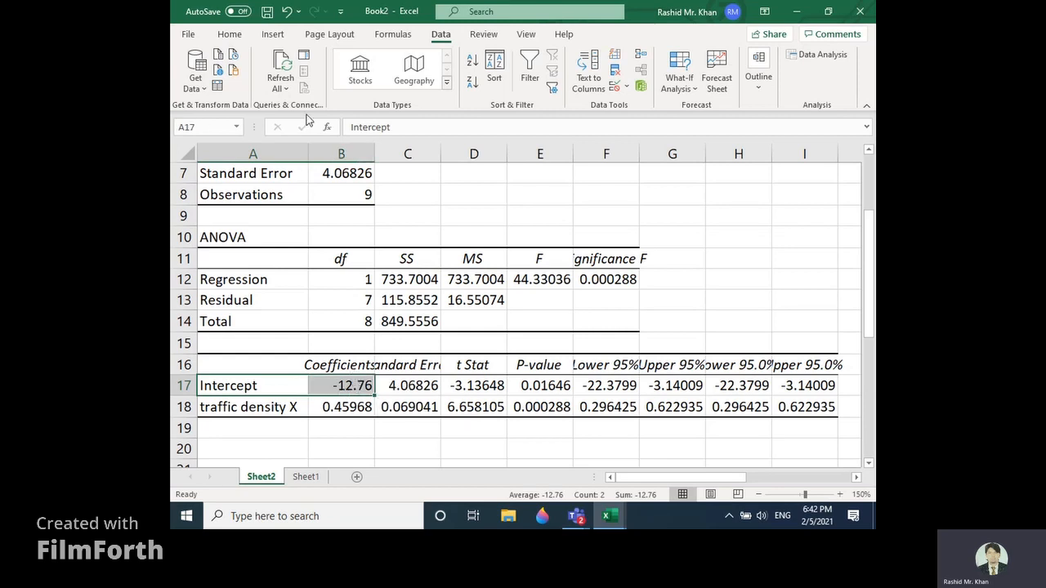
{"action": "left_click", "coordinate": [225, 35]}
{"action": "left_click", "coordinate": [281, 88]}
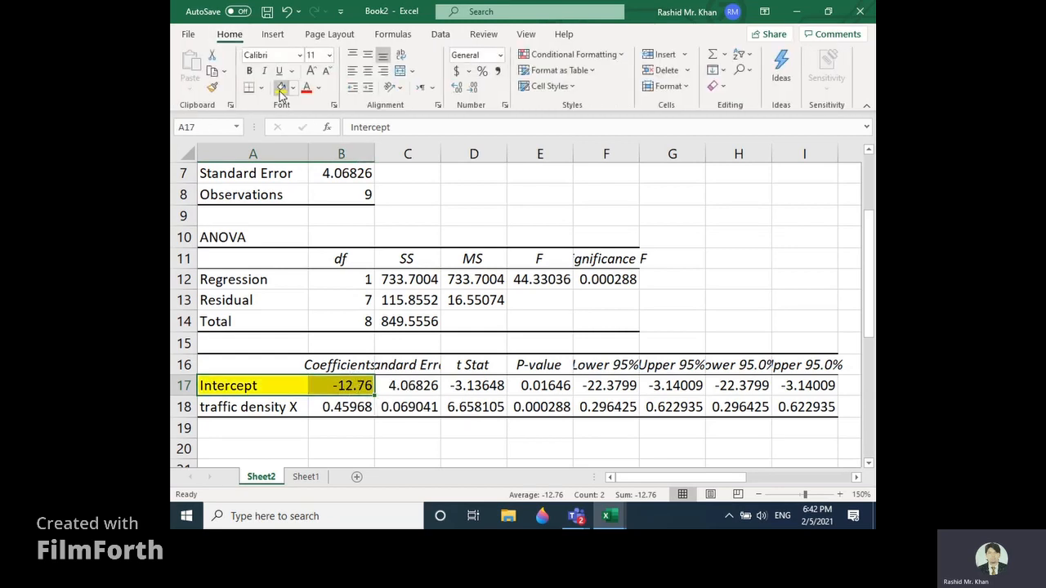
Step: Highlight the traffic density X label and its coefficient in A18:B18 with a yellow fill
{"action": "left_click", "coordinate": [219, 412]}
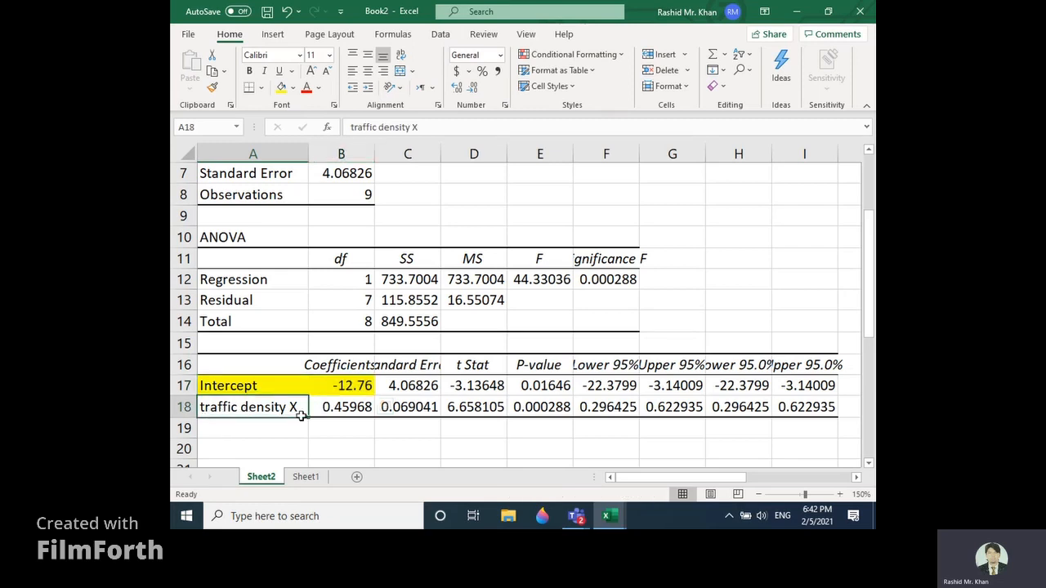
{"action": "left_click_drag", "start_coordinate": [302, 416], "coordinate": [348, 407]}
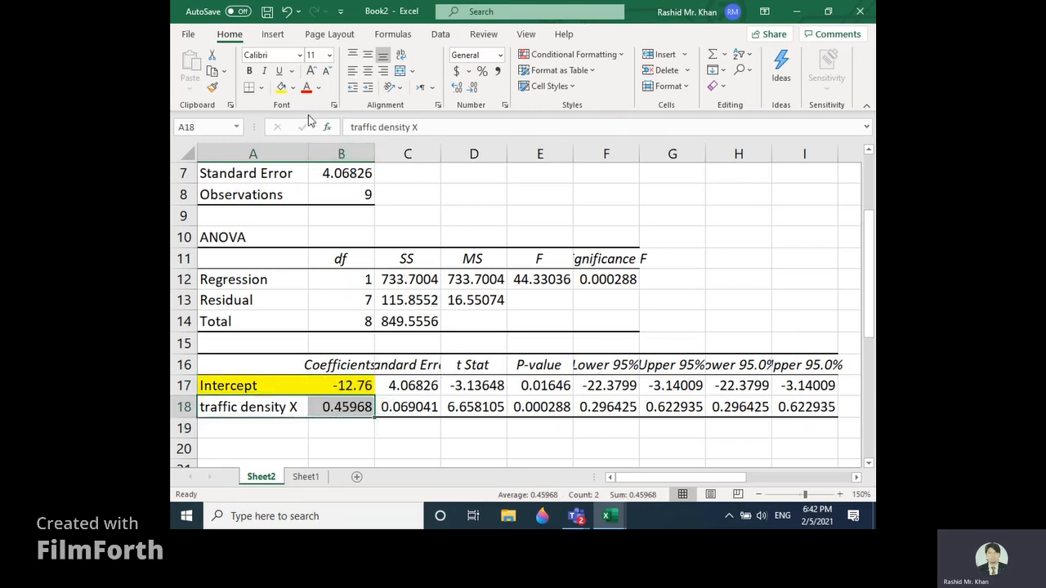
{"action": "left_click", "coordinate": [282, 88]}
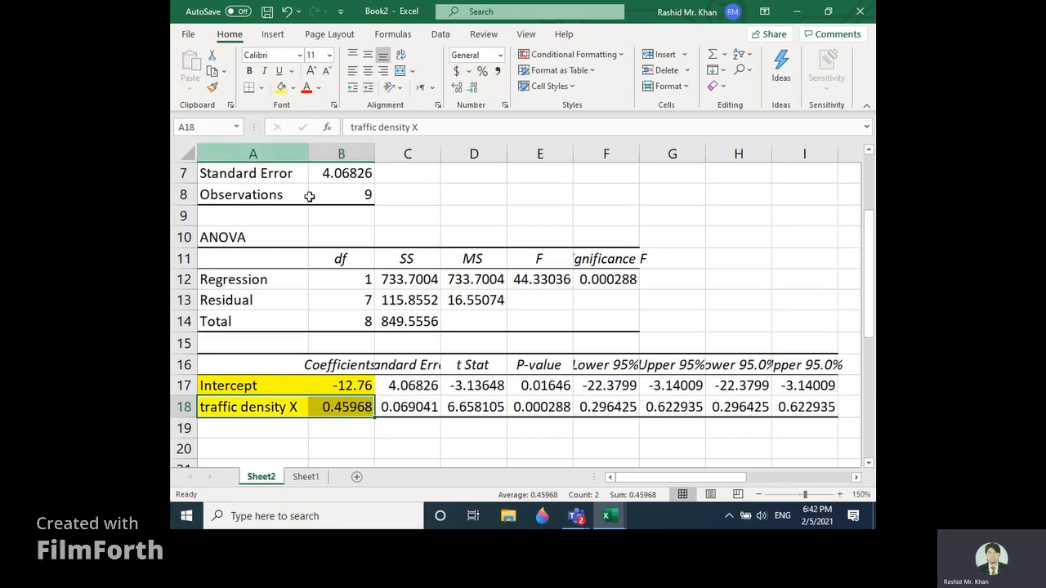
Step: Copy the intercept coefficient -12.76 from B17 and paste it in place of a in the regression estimated line equation on Sheet1
{"action": "left_click", "coordinate": [351, 384]}
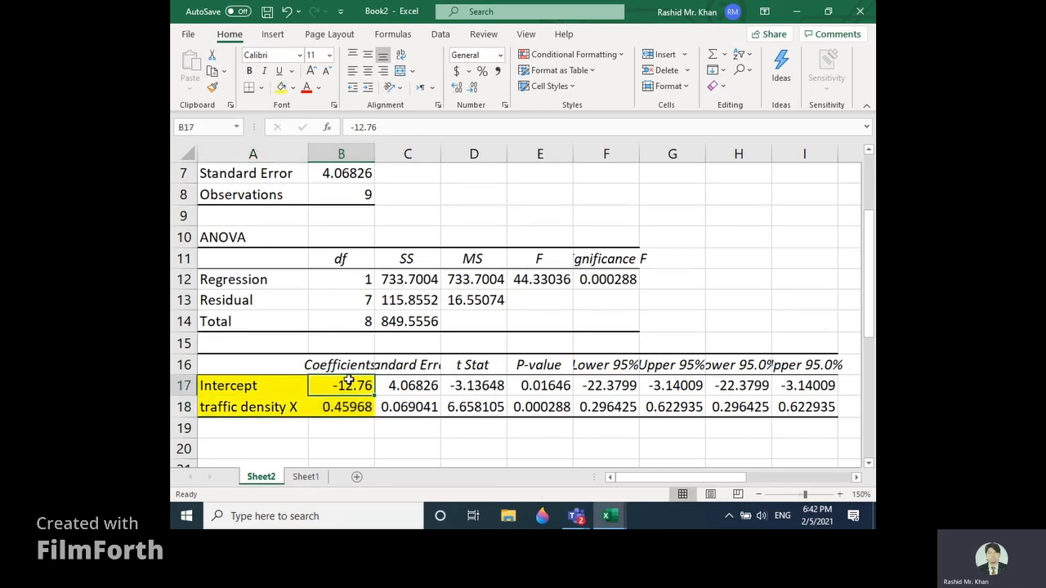
{"action": "key", "text": "ctrl+c"}
{"action": "left_click_drag", "start_coordinate": [871, 331], "coordinate": [874, 209]}
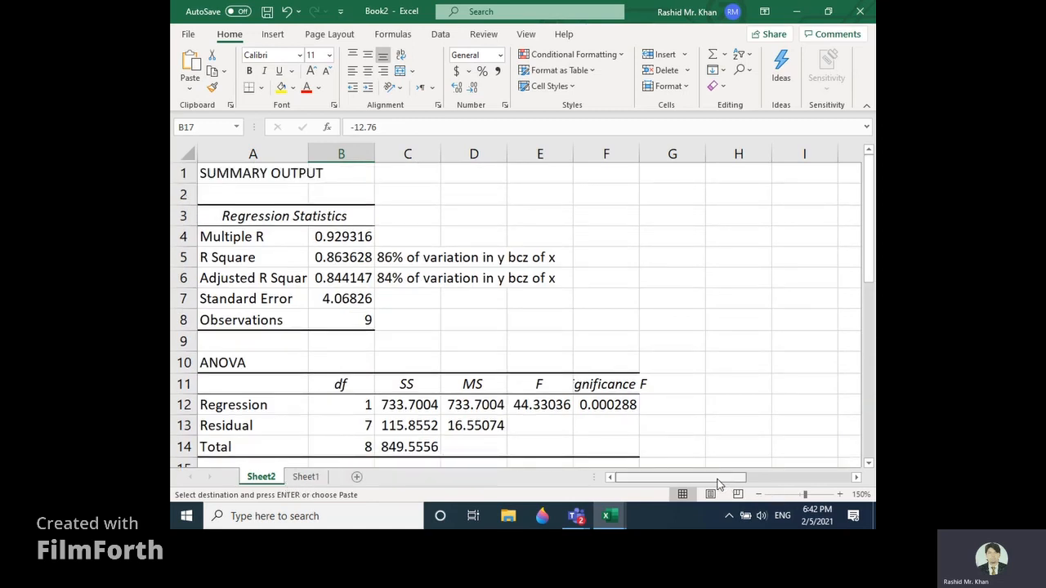
{"action": "mouse_move", "coordinate": [726, 483]}
{"action": "left_mouse_down"}
{"action": "mouse_move", "coordinate": [776, 482]}
{"action": "mouse_move", "coordinate": [719, 477]}
{"action": "left_mouse_up"}
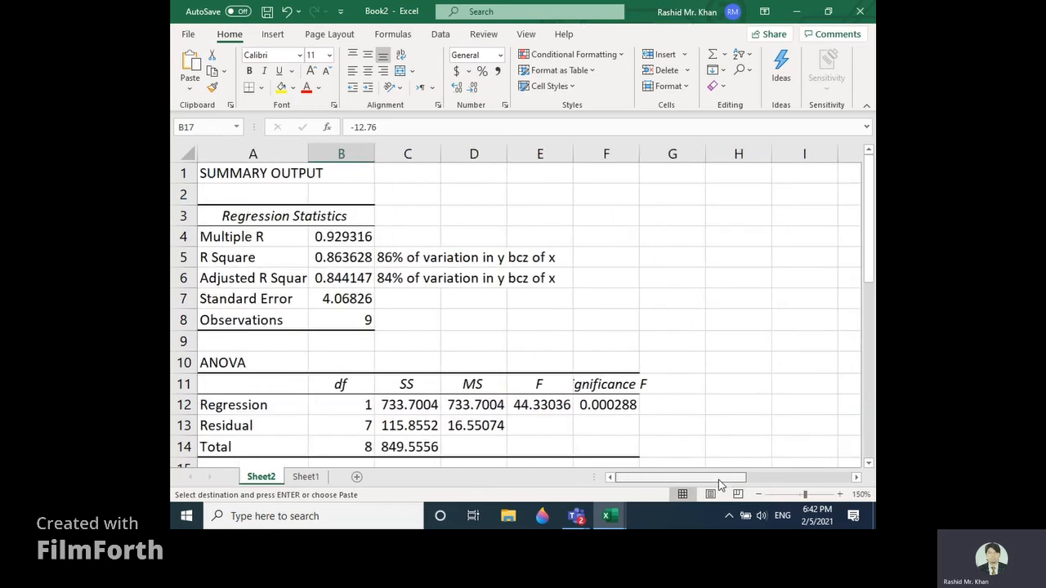
{"action": "left_click", "coordinate": [306, 477]}
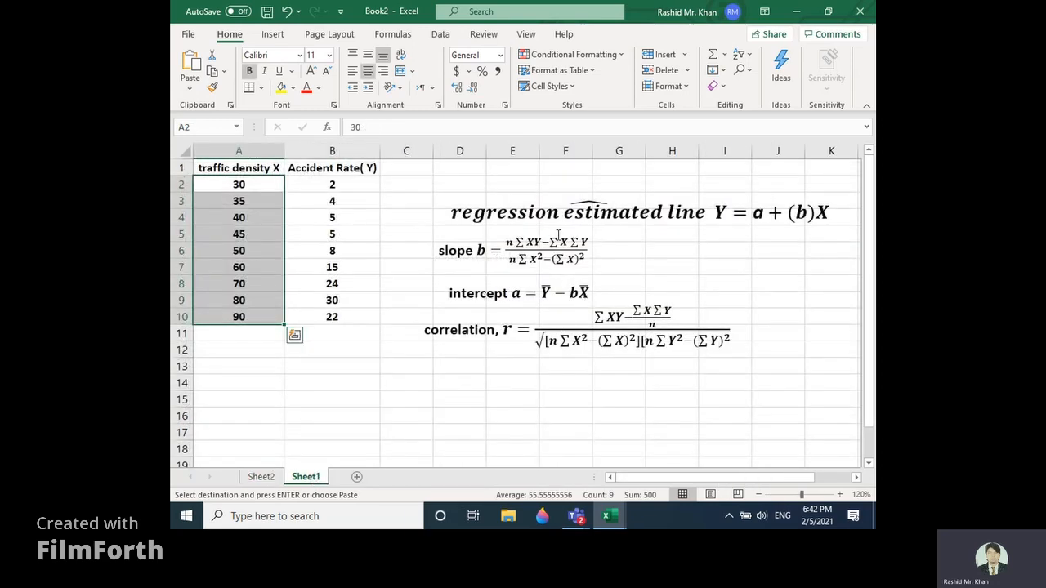
{"action": "left_click", "coordinate": [770, 215]}
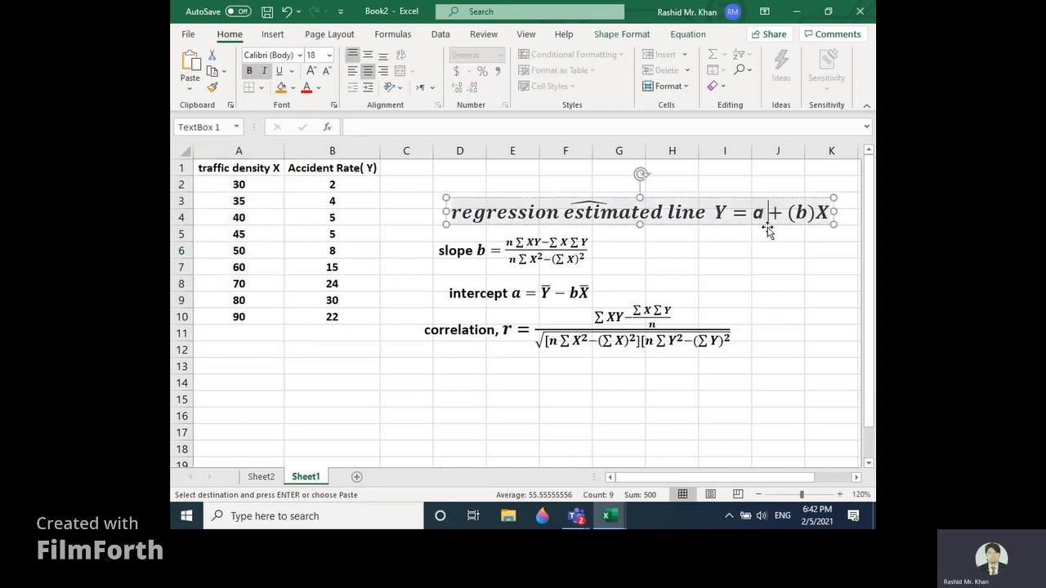
{"action": "key", "text": "BackSpace"}
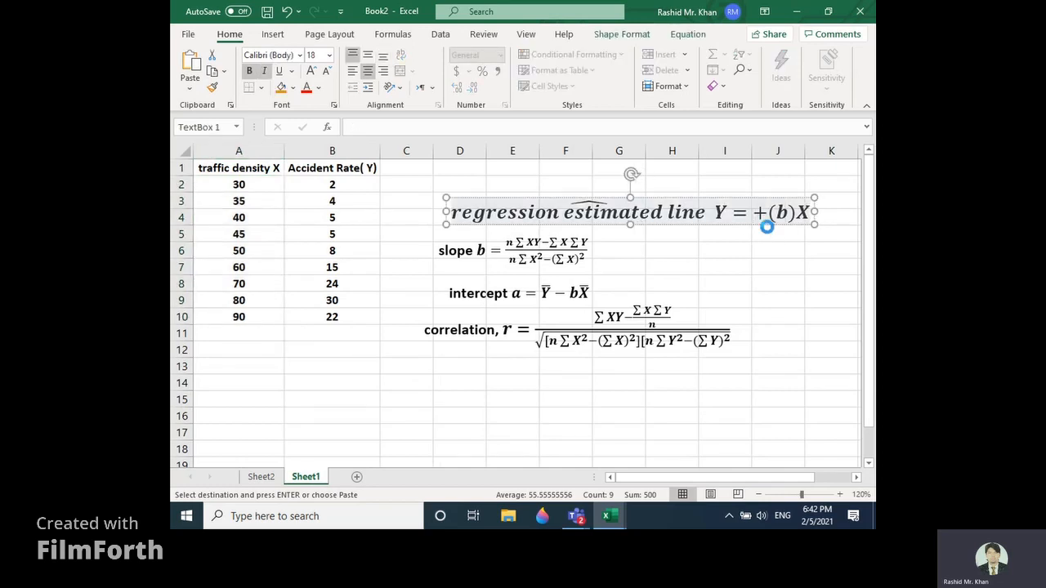
{"action": "key", "text": "ctrl+v"}
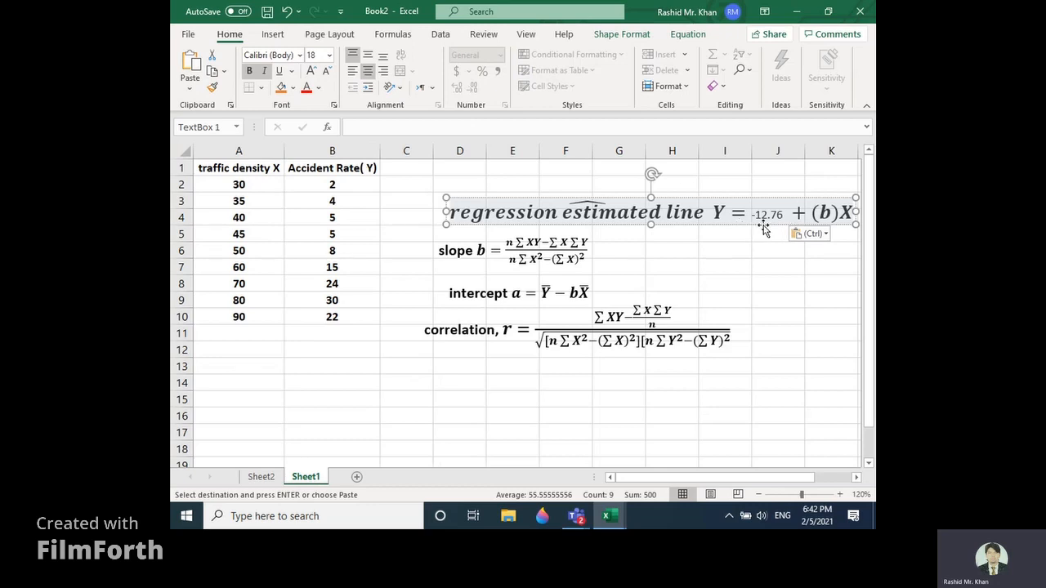
Step: Make the pasted -12.76 in the regression line equation bold and set its font size to 16
{"action": "left_click_drag", "start_coordinate": [784, 215], "coordinate": [751, 215]}
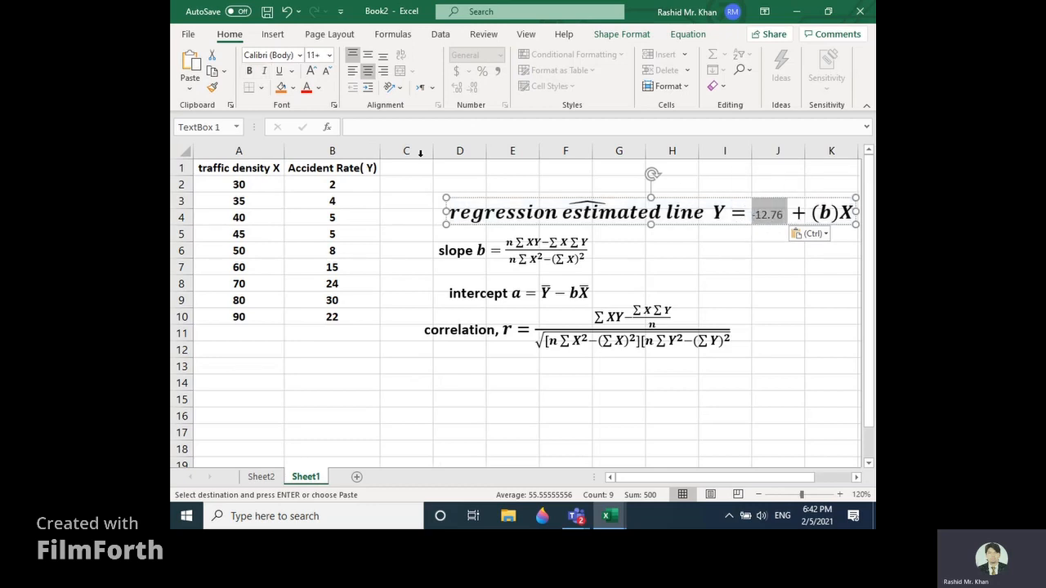
{"action": "left_click", "coordinate": [251, 77]}
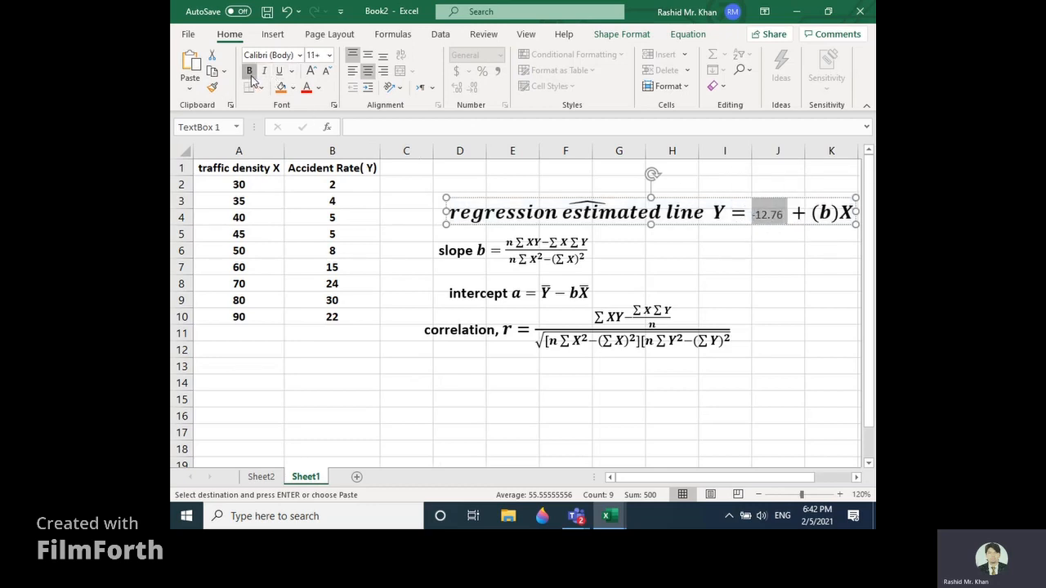
{"action": "left_click", "coordinate": [330, 55]}
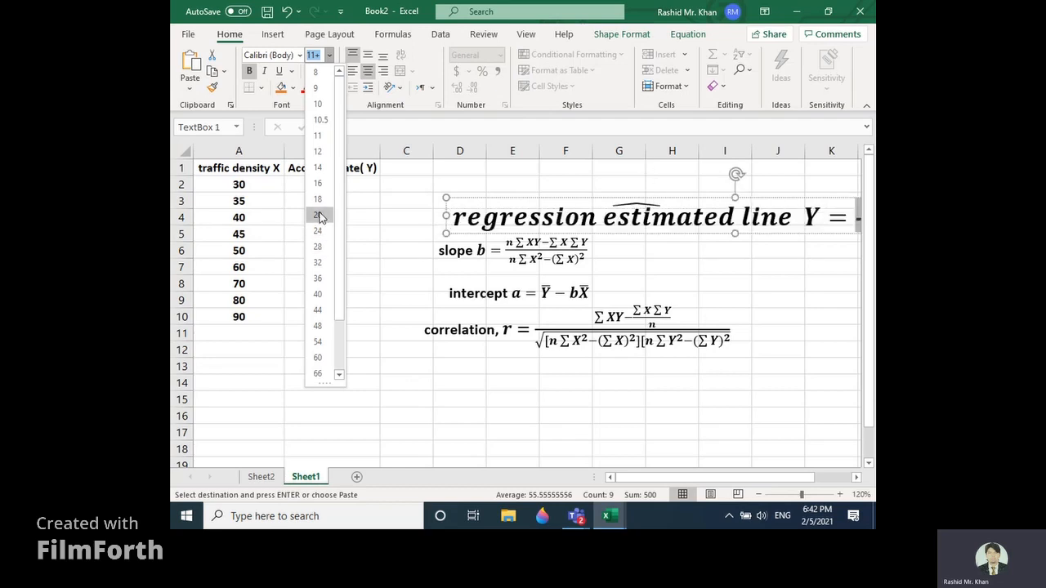
{"action": "left_click", "coordinate": [319, 183]}
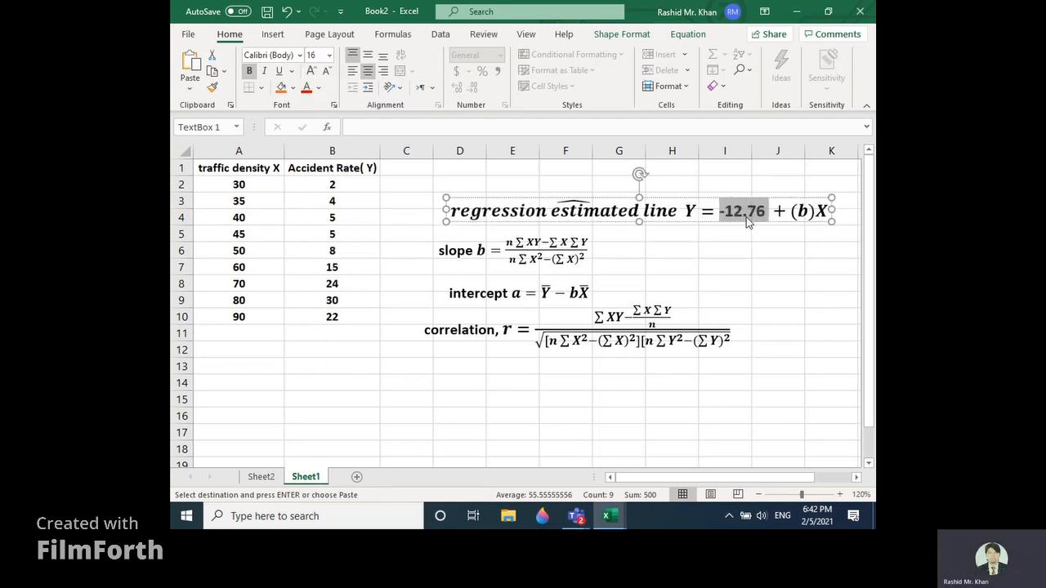
Step: Replace b inside the parentheses of the regression line equation with the traffic density coefficient 0.45968 copied from B18 on Sheet2
{"action": "left_click", "coordinate": [809, 211]}
{"action": "key", "text": "BackSpace"}
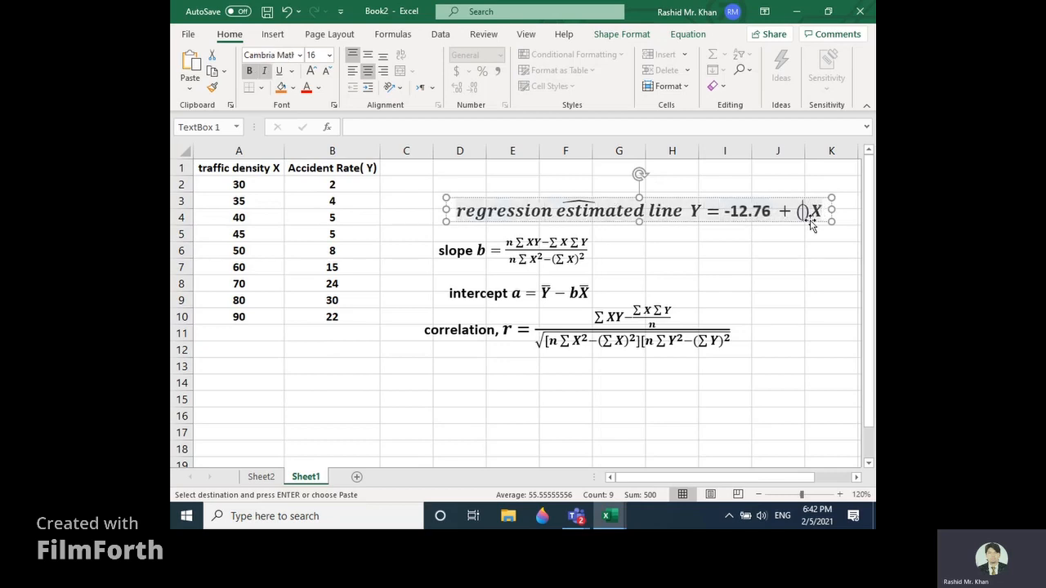
{"action": "left_click", "coordinate": [260, 476]}
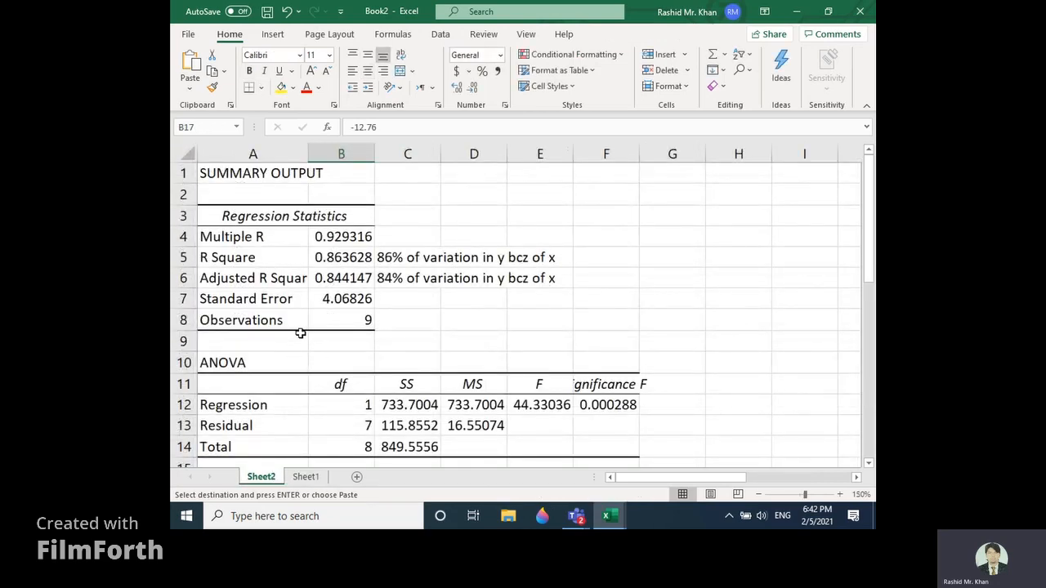
{"action": "scroll", "coordinate": [300, 332], "scroll_direction": "down", "scroll_amount": 3}
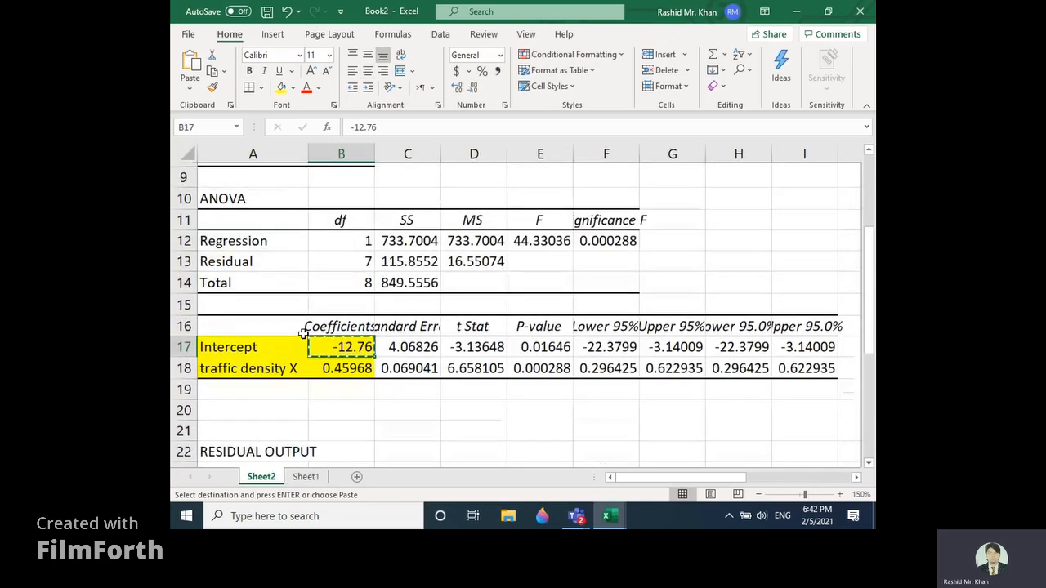
{"action": "scroll", "coordinate": [303, 333], "scroll_direction": "down", "scroll_amount": 1}
{"action": "left_click", "coordinate": [367, 345]}
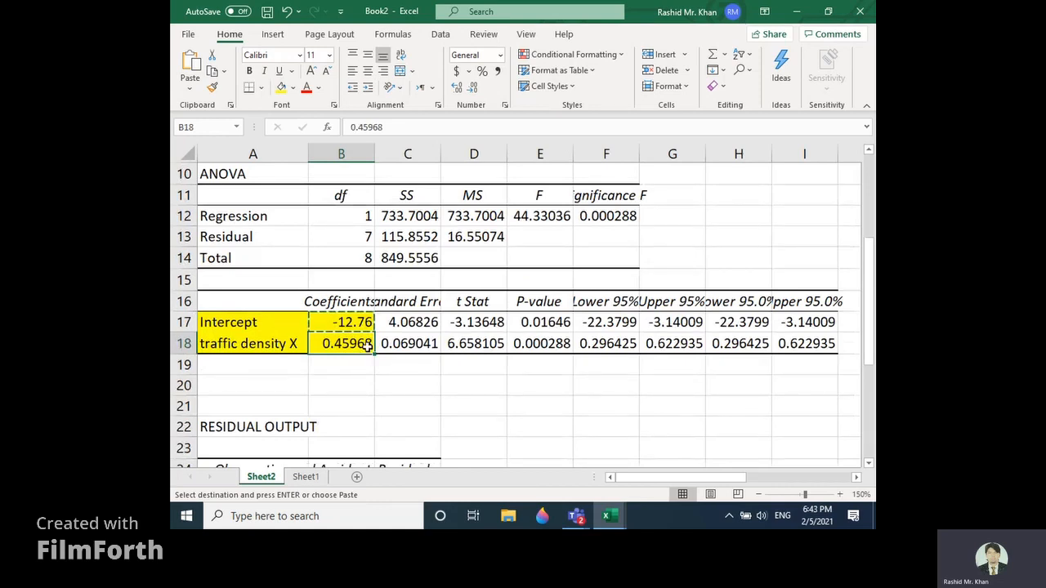
{"action": "key", "text": "ctrl+c"}
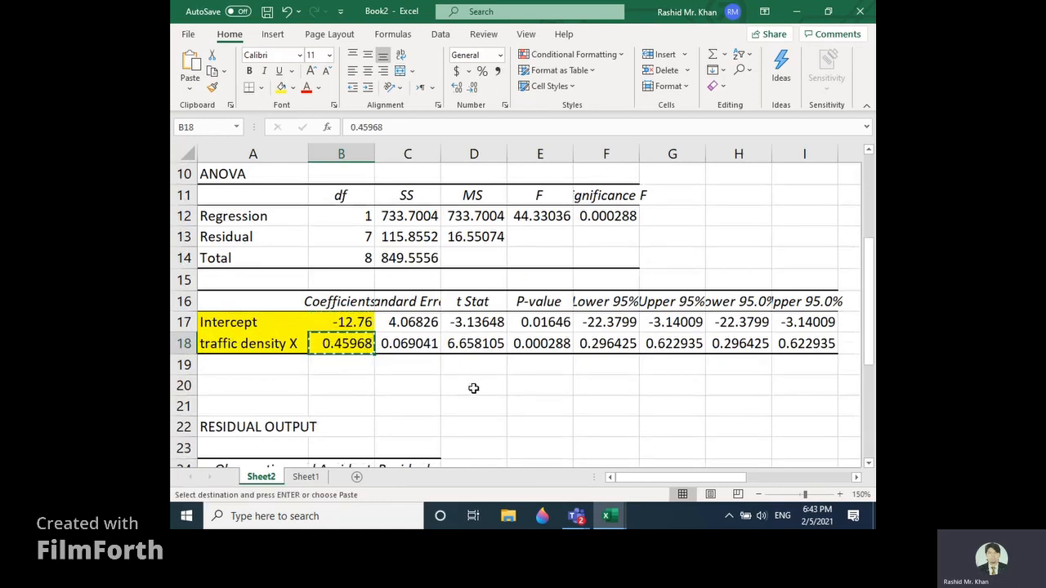
{"action": "left_click", "coordinate": [312, 480]}
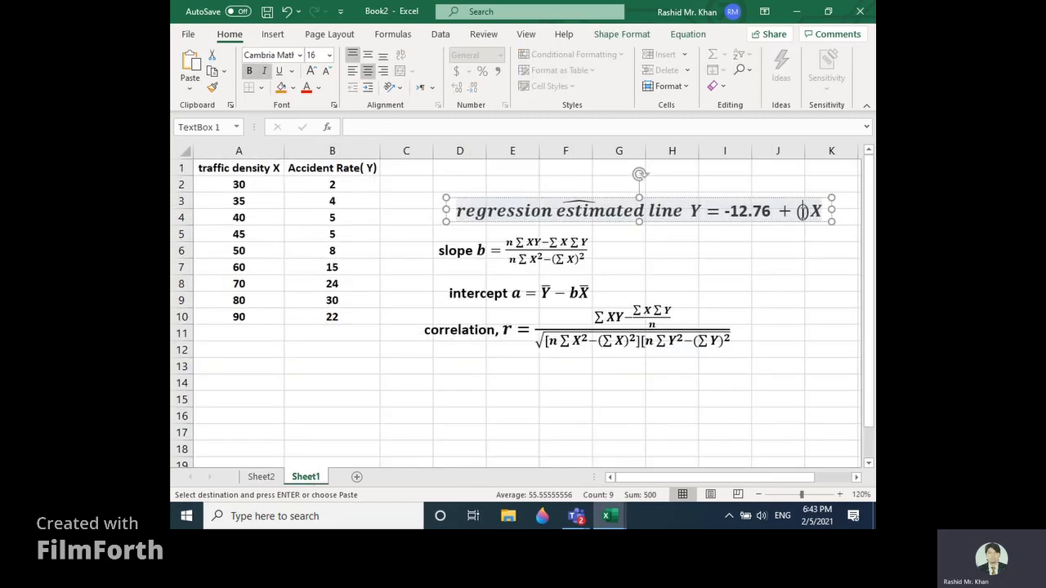
{"action": "key", "text": "ctrl+v"}
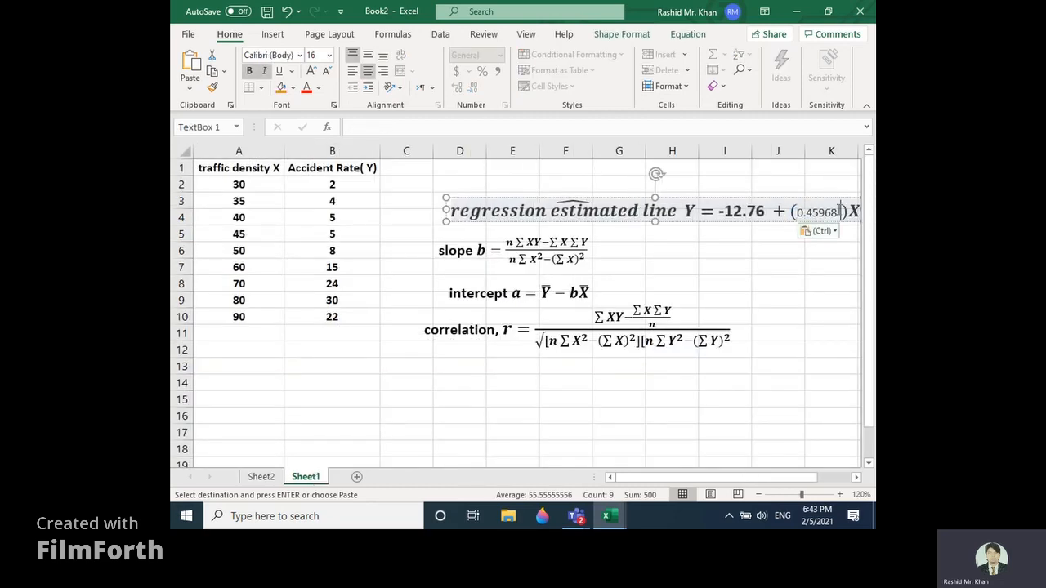
Step: Make the pasted slope value 0.45968 in the regression line equation bold
{"action": "key", "text": "shift+Left"}
{"action": "key", "text": "shift+Left"}
{"action": "key", "text": "shift+Left"}
{"action": "key", "text": "shift+Left"}
{"action": "key", "text": "shift+Left"}
{"action": "key", "text": "shift+Left"}
{"action": "key", "text": "shift+Left"}
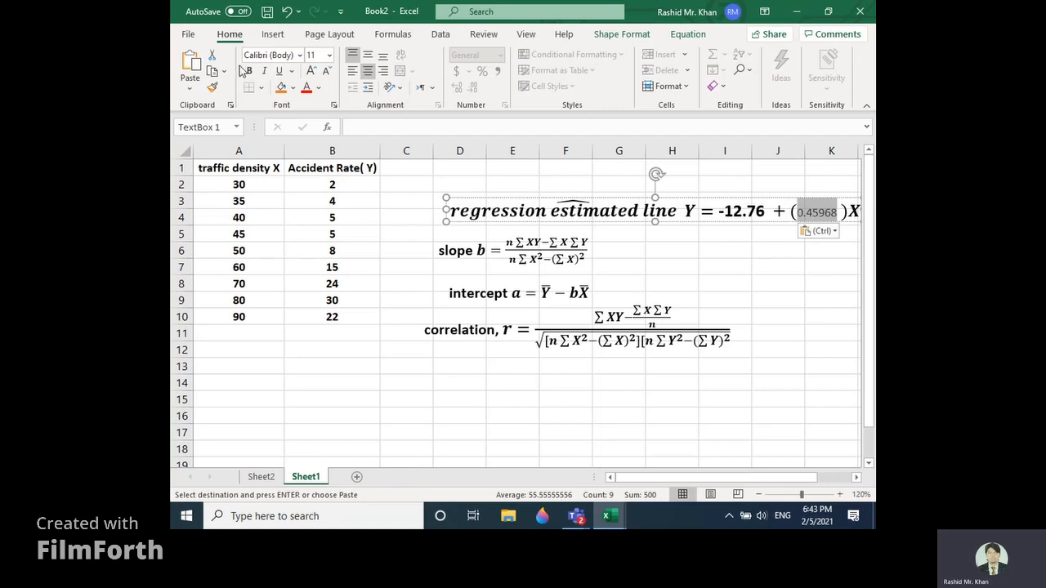
{"action": "key", "text": "ctrl+b"}
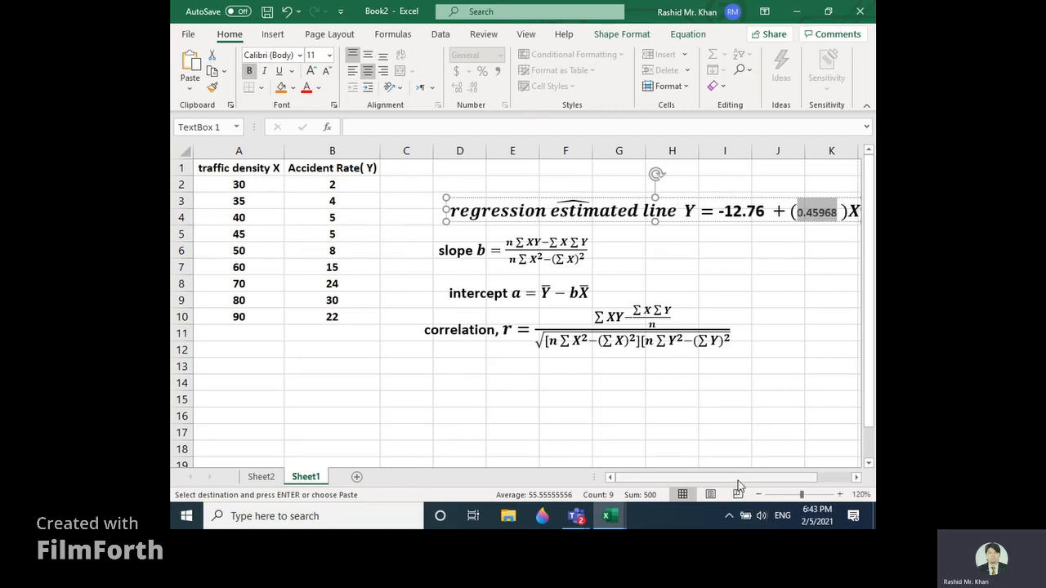
{"action": "left_click_drag", "start_coordinate": [739, 477], "coordinate": [764, 477]}
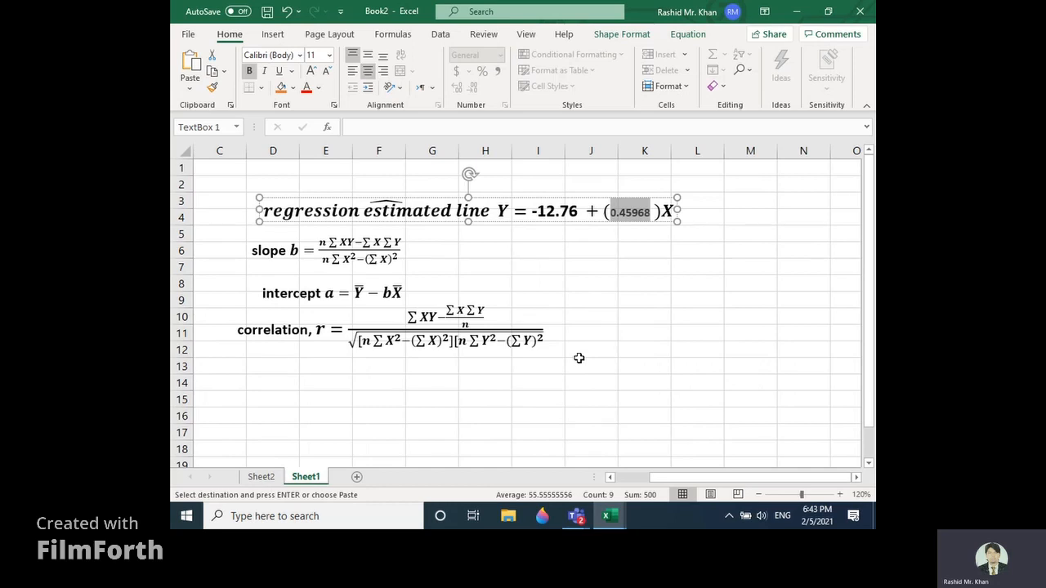
{"action": "left_click", "coordinate": [670, 216]}
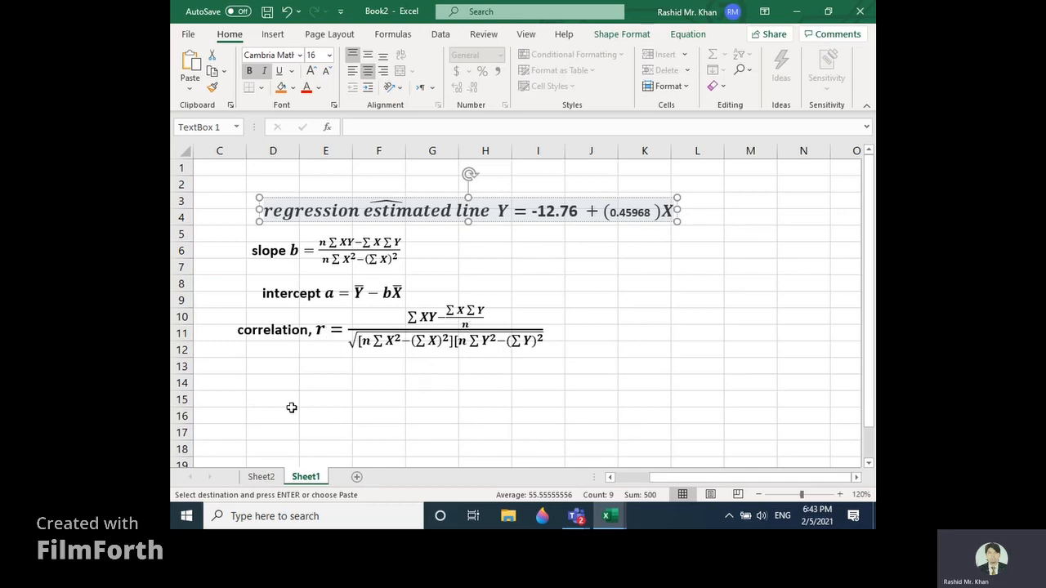
{"action": "left_click", "coordinate": [271, 482]}
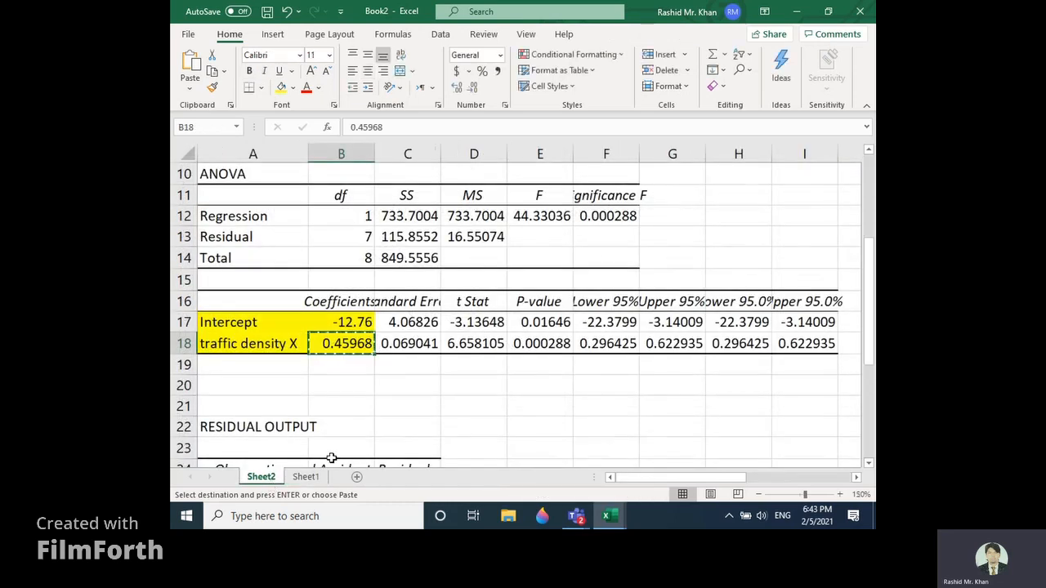
{"action": "scroll", "coordinate": [394, 414], "scroll_direction": "down", "scroll_amount": 3}
{"action": "scroll", "coordinate": [395, 414], "scroll_direction": "down", "scroll_amount": 3}
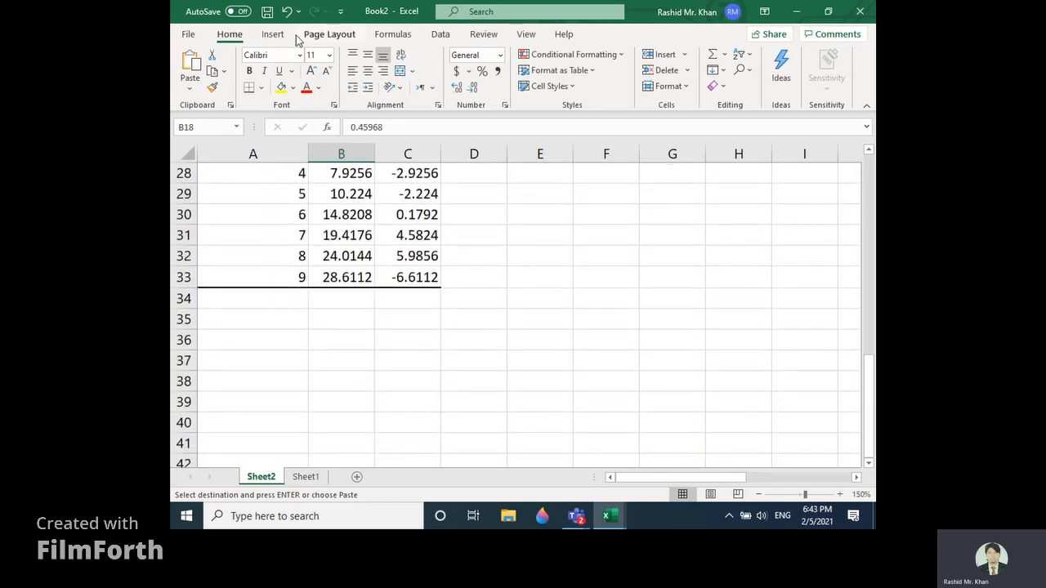
Step: Open the Correlation tool of Data Analysis for the traffic density and accident rate data on Sheet1
{"action": "left_click", "coordinate": [441, 34]}
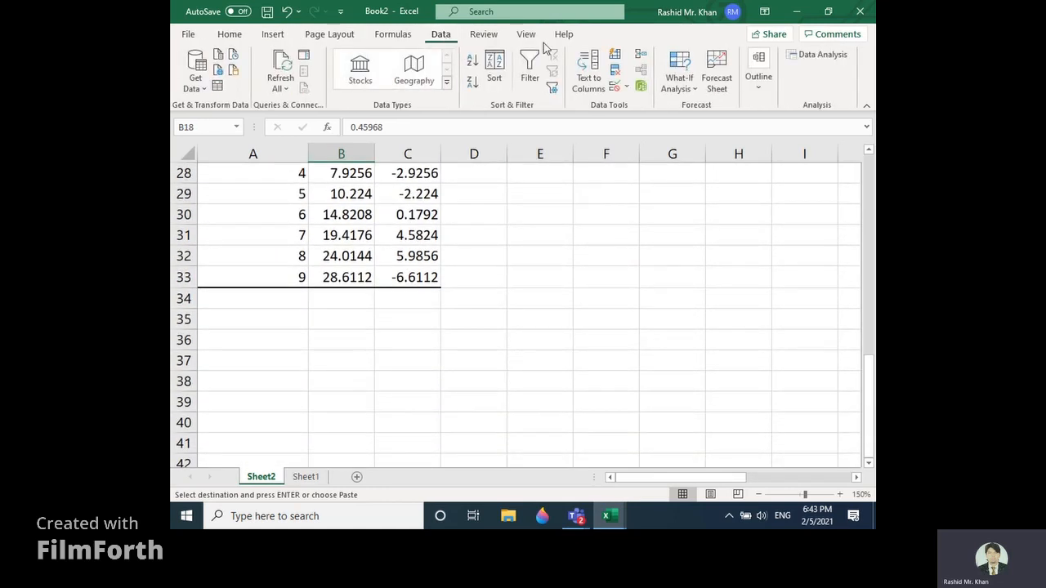
{"action": "left_click", "coordinate": [306, 477]}
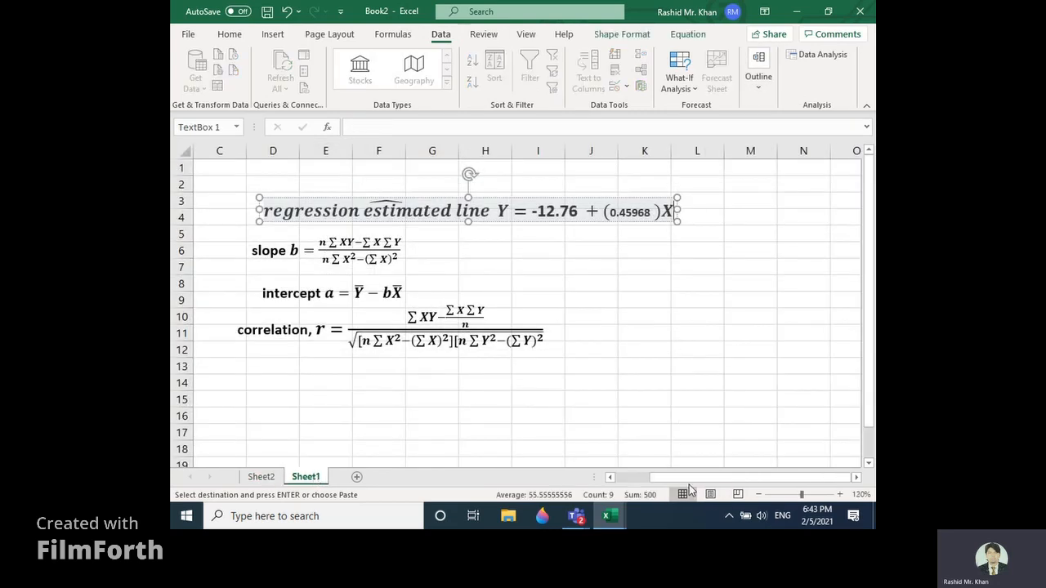
{"action": "left_click_drag", "start_coordinate": [645, 482], "coordinate": [621, 483]}
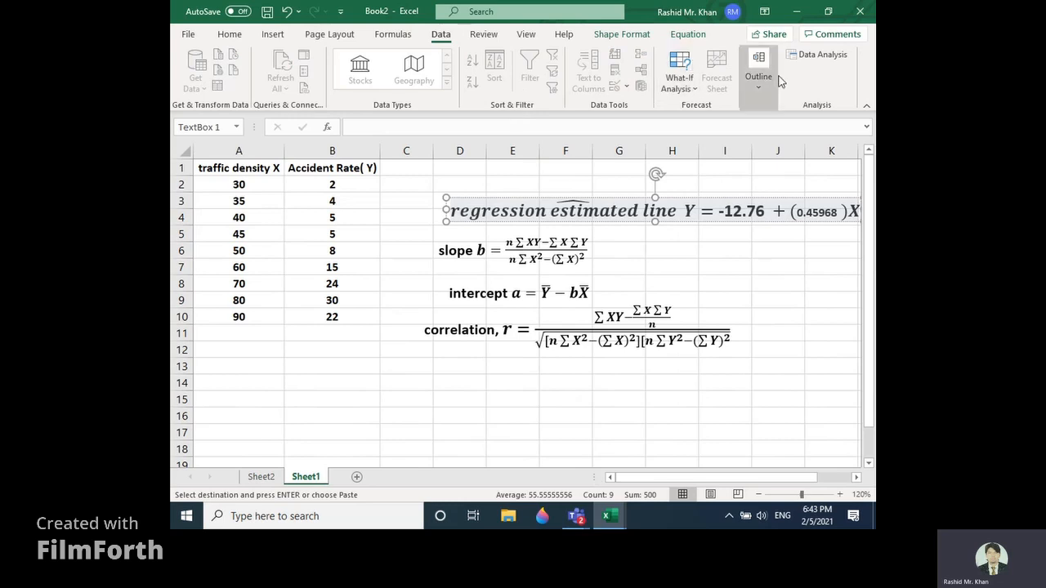
{"action": "left_click", "coordinate": [826, 57]}
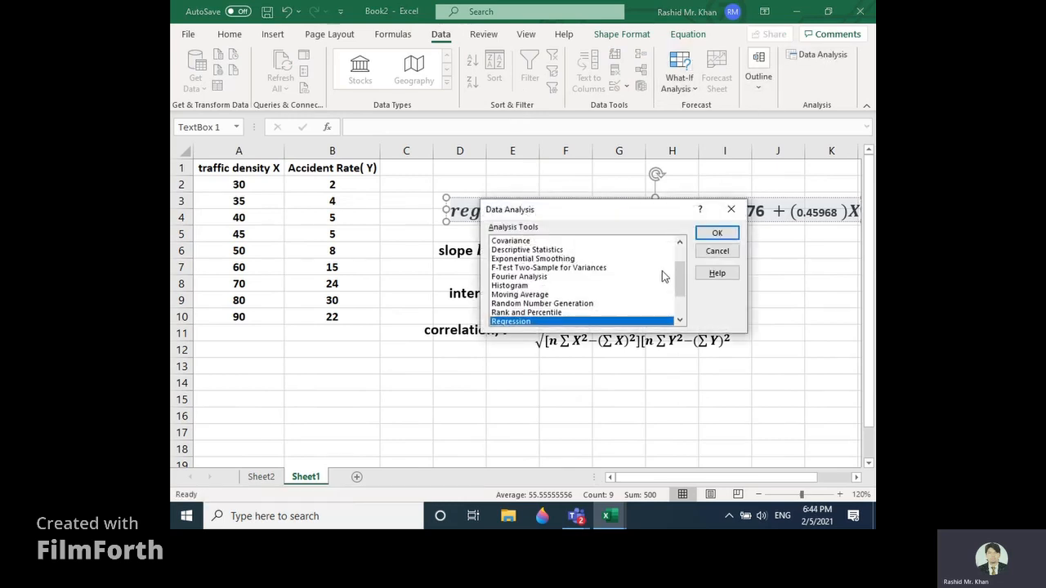
{"action": "left_click_drag", "start_coordinate": [680, 280], "coordinate": [678, 277]}
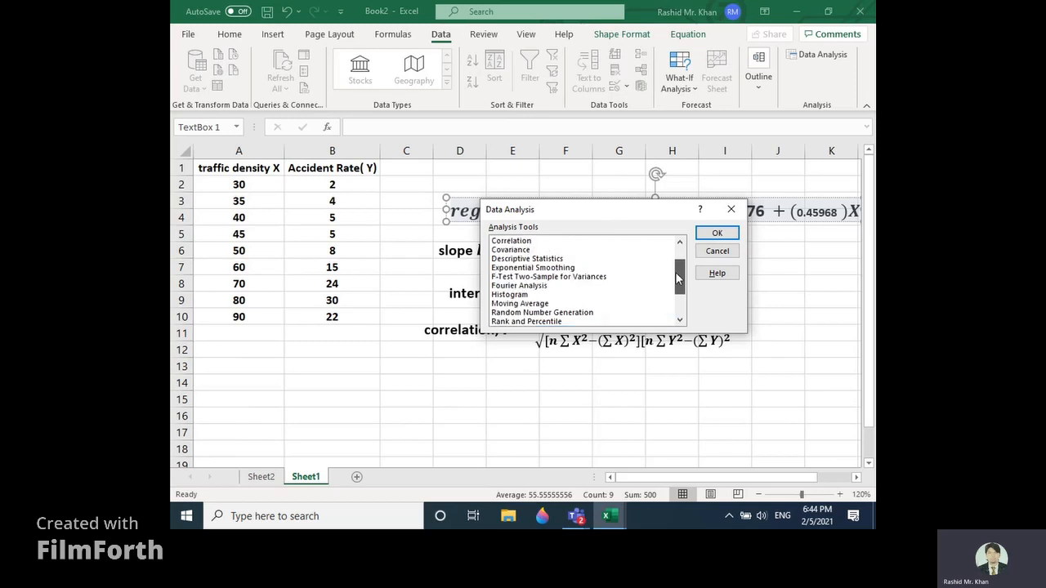
{"action": "left_click", "coordinate": [511, 240]}
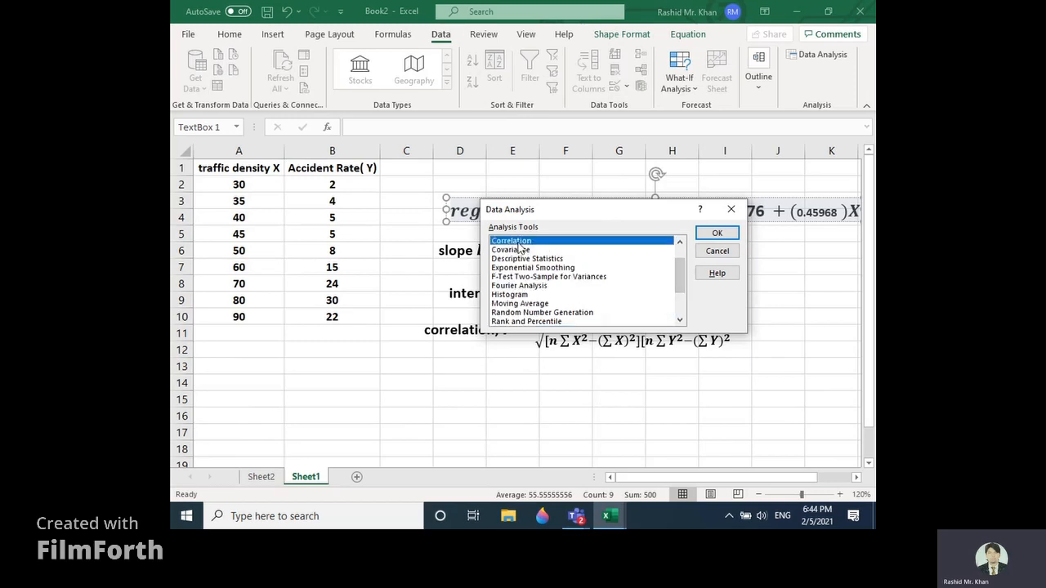
{"action": "left_click", "coordinate": [715, 234]}
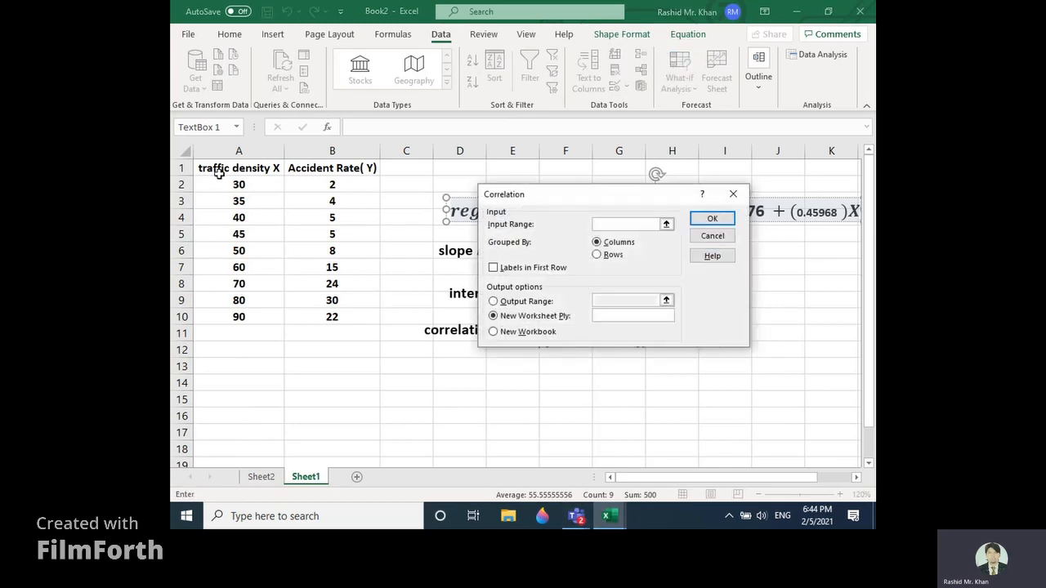
Step: Run the correlation on A1:B10 grouped by columns, with labels in the first row and the output range starting at A14
{"action": "left_click_drag", "start_coordinate": [221, 172], "coordinate": [336, 314]}
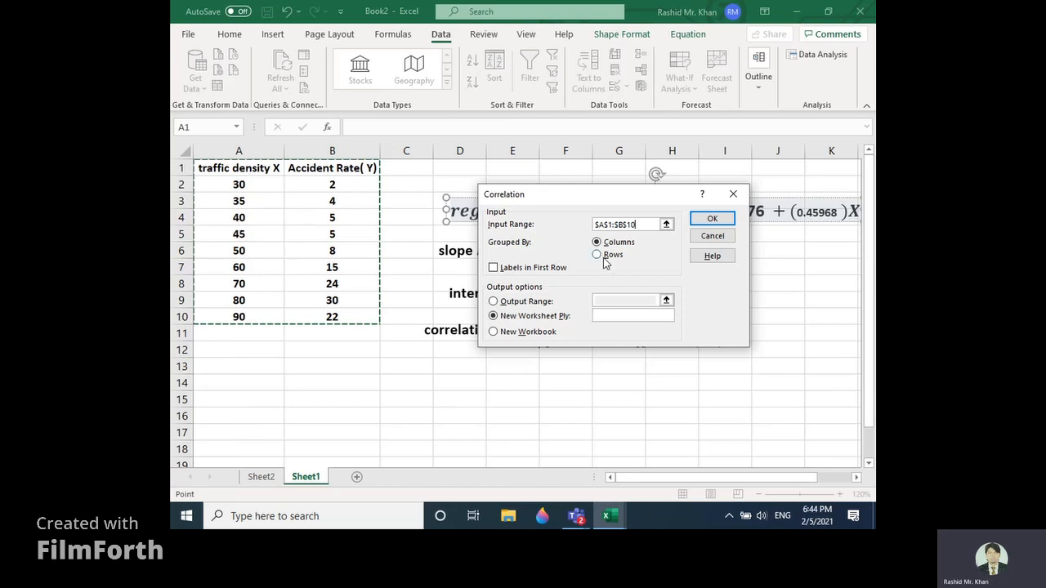
{"action": "left_click", "coordinate": [505, 271]}
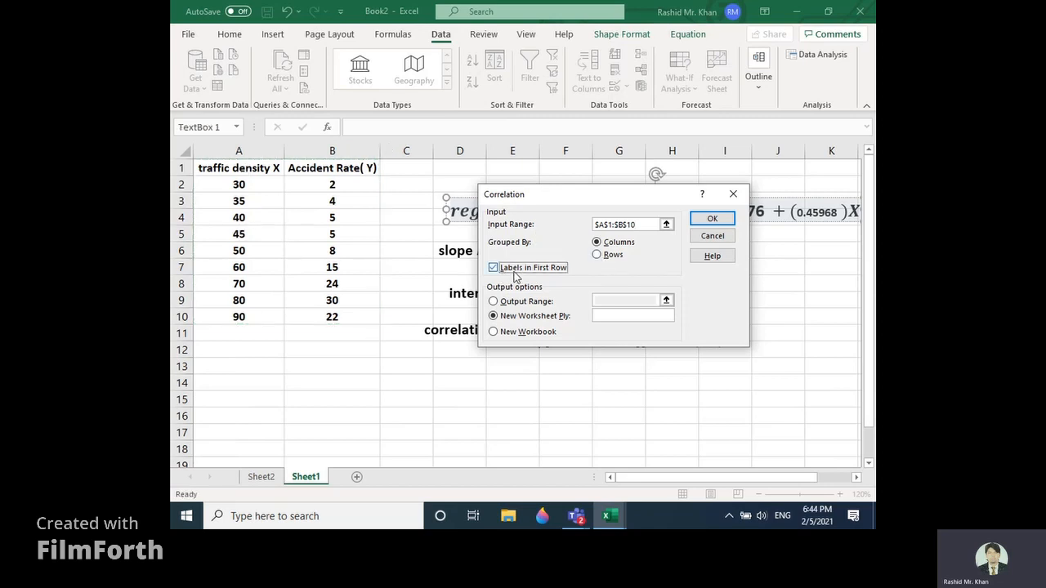
{"action": "left_click", "coordinate": [517, 304]}
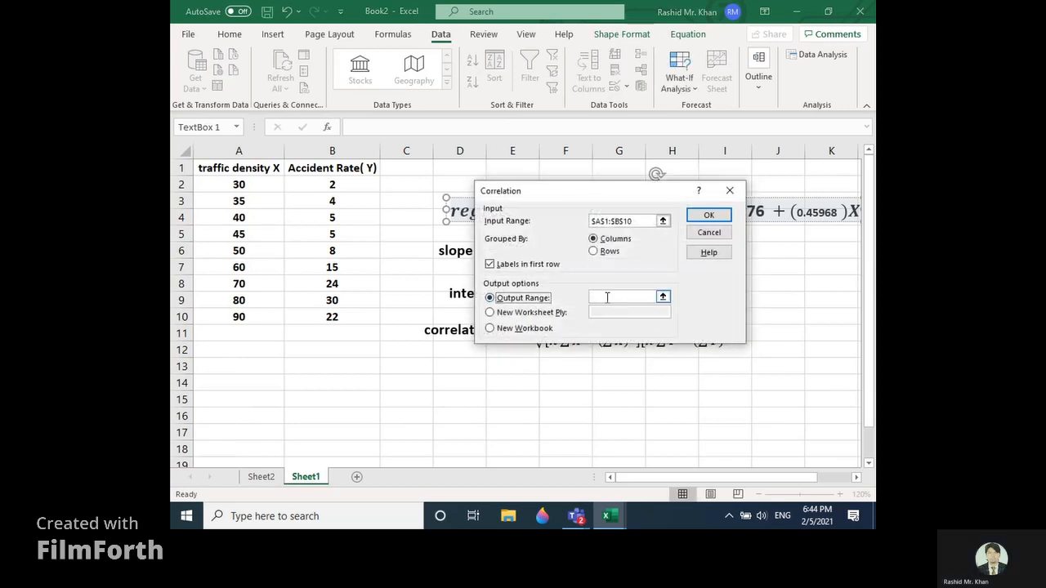
{"action": "left_click", "coordinate": [265, 384]}
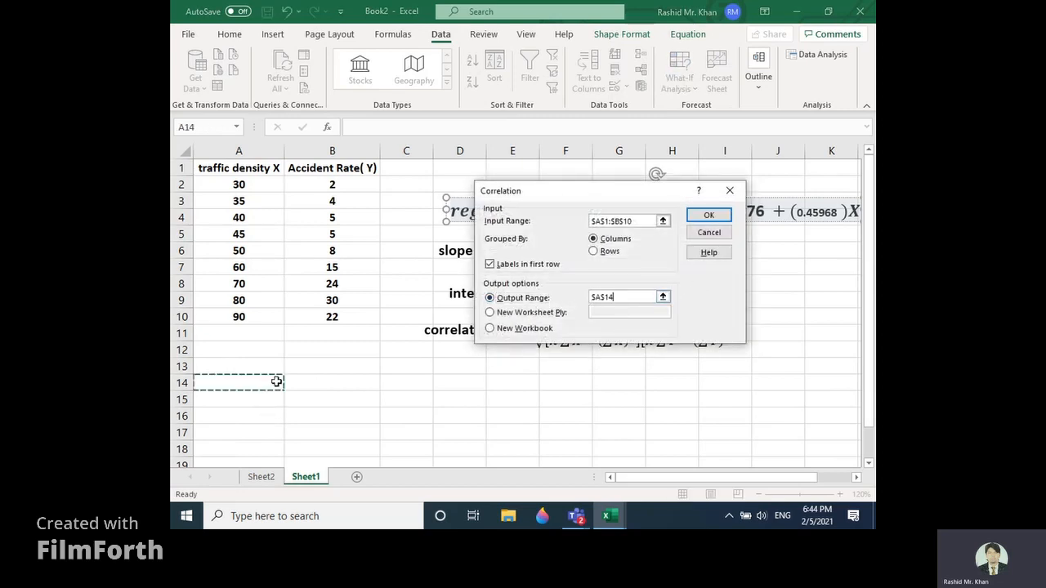
{"action": "left_click", "coordinate": [704, 214]}
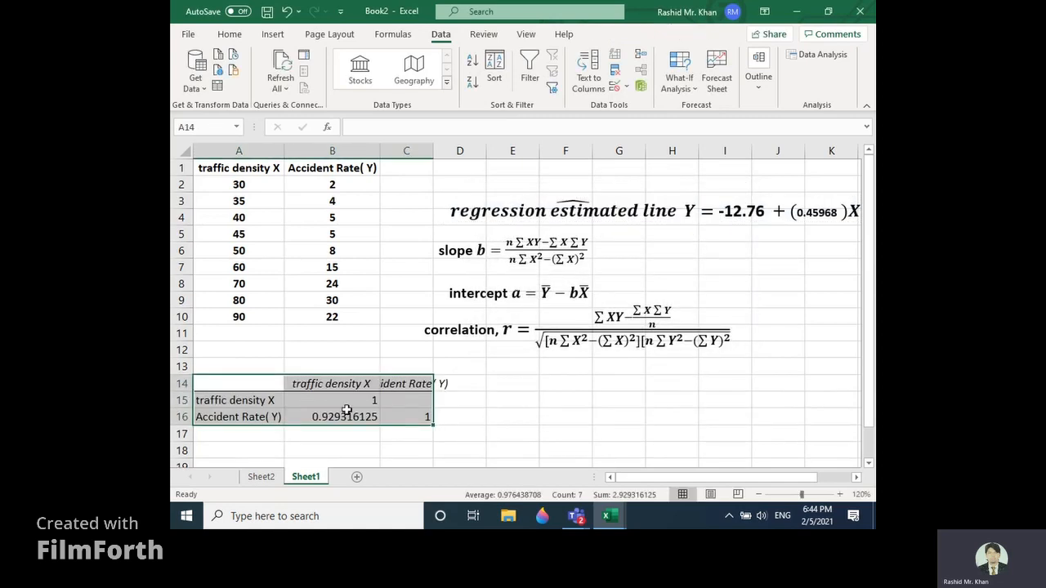
Step: Paste the correlation value from B16 after "r =" in the correlation formula, followed by another equals sign, and widen its text box onto one line
{"action": "left_click", "coordinate": [331, 416]}
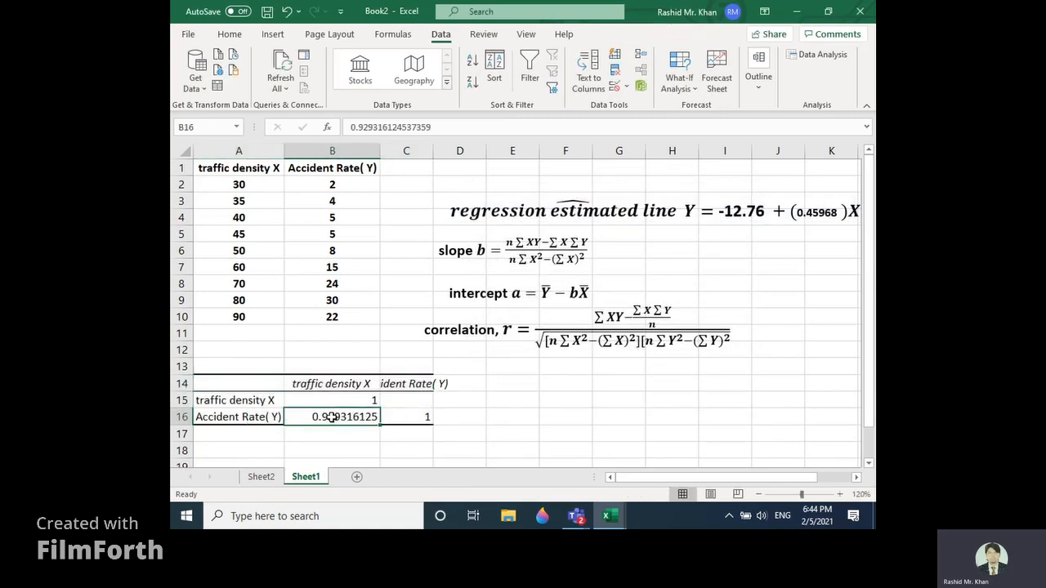
{"action": "key", "text": "ctrl+c"}
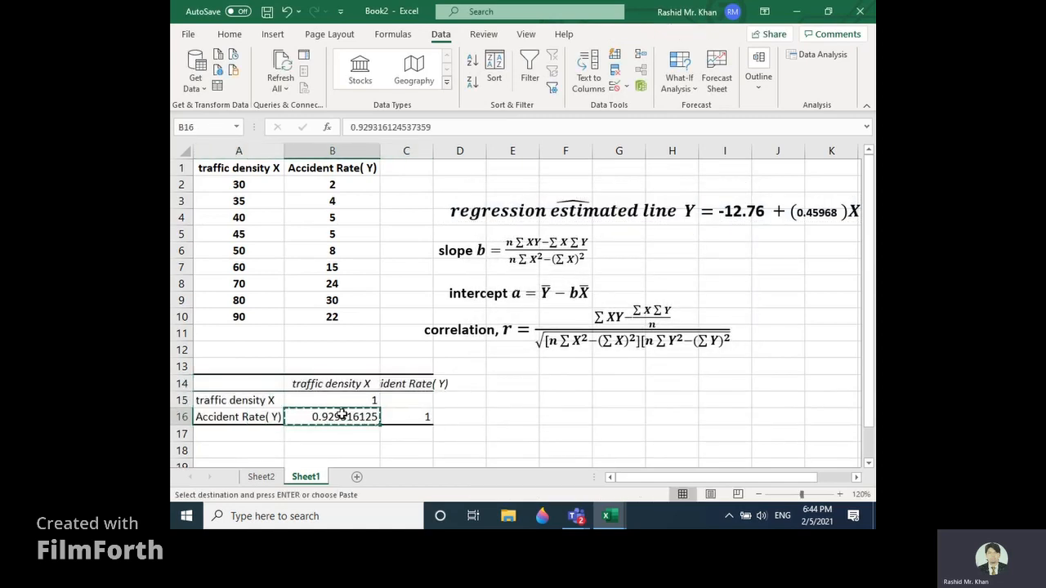
{"action": "left_click", "coordinate": [516, 330]}
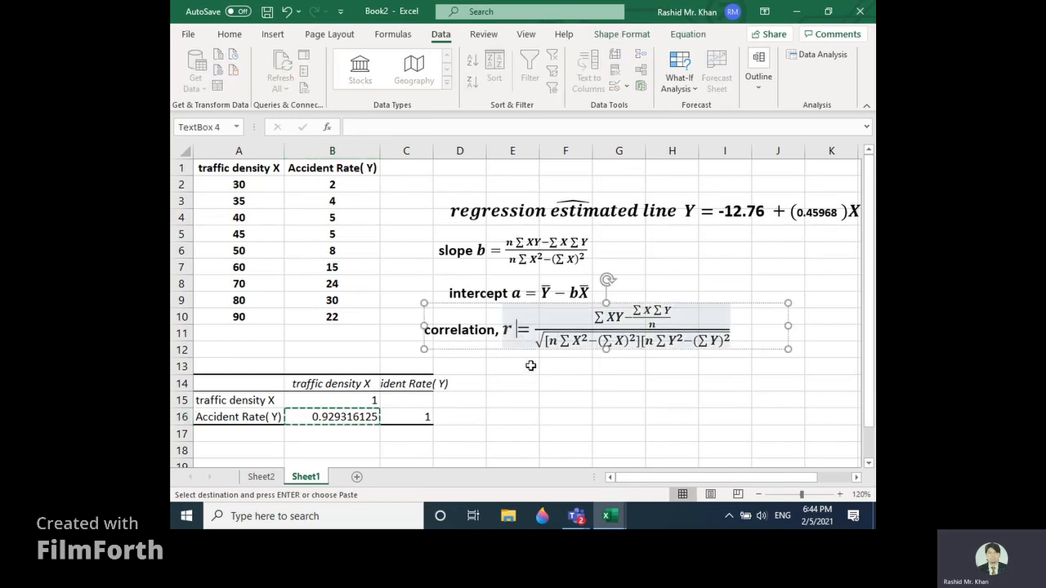
{"action": "type", "text": "="}
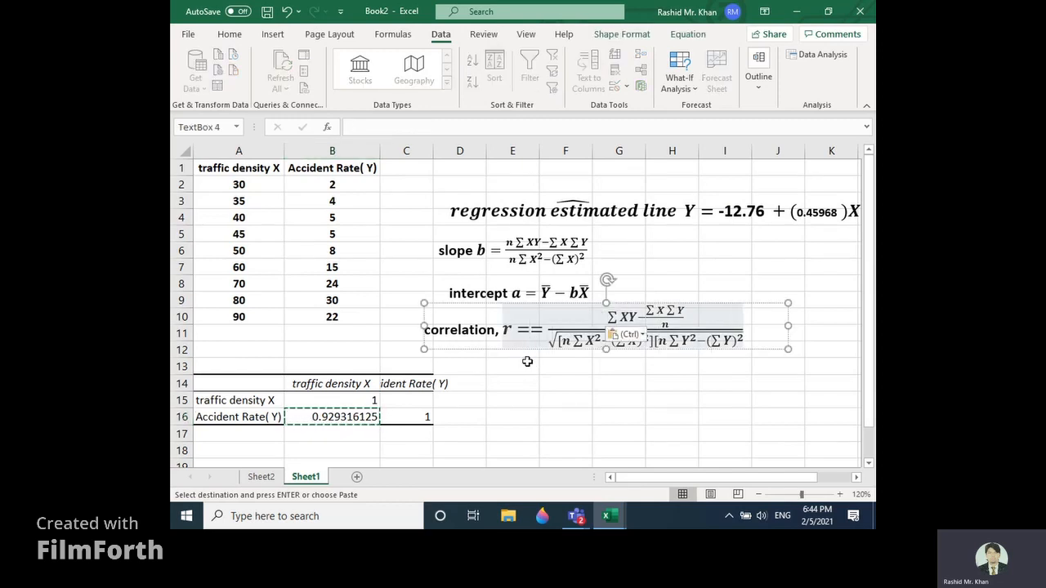
{"action": "key", "text": "ctrl+v"}
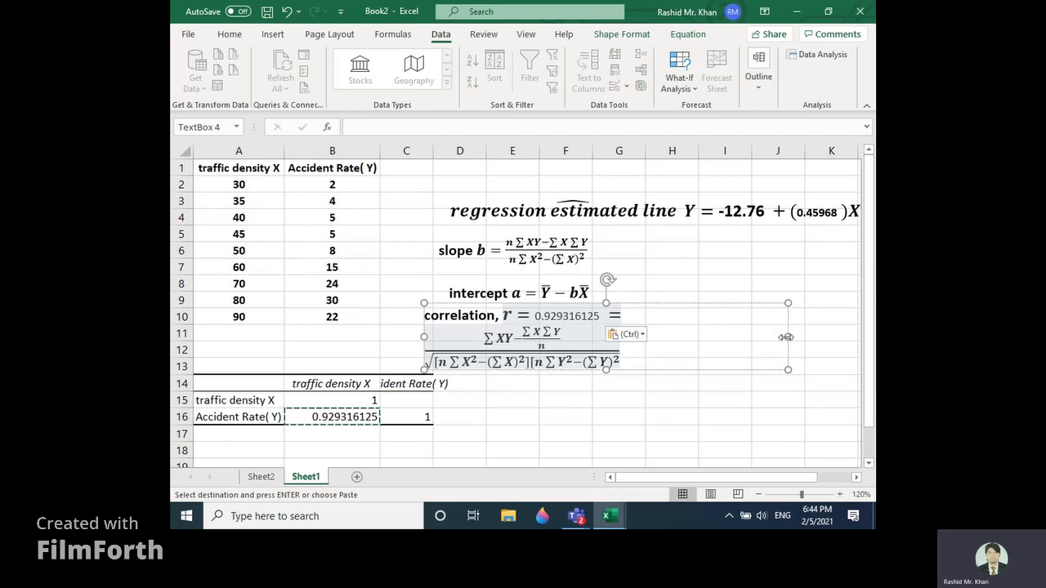
{"action": "left_click_drag", "start_coordinate": [786, 335], "coordinate": [844, 323]}
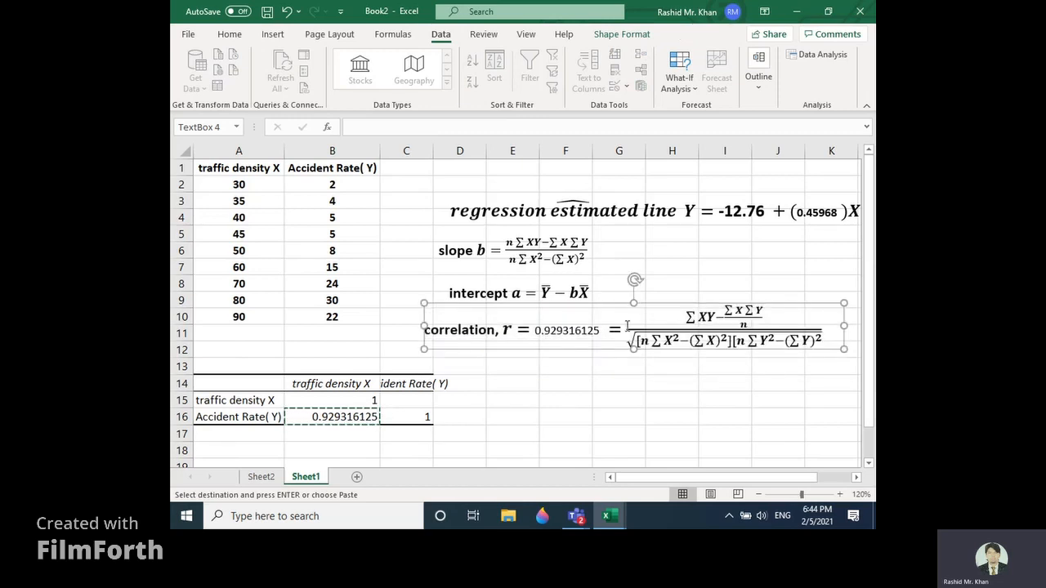
{"action": "left_click_drag", "start_coordinate": [605, 331], "coordinate": [537, 336]}
{"action": "left_click", "coordinate": [229, 33]}
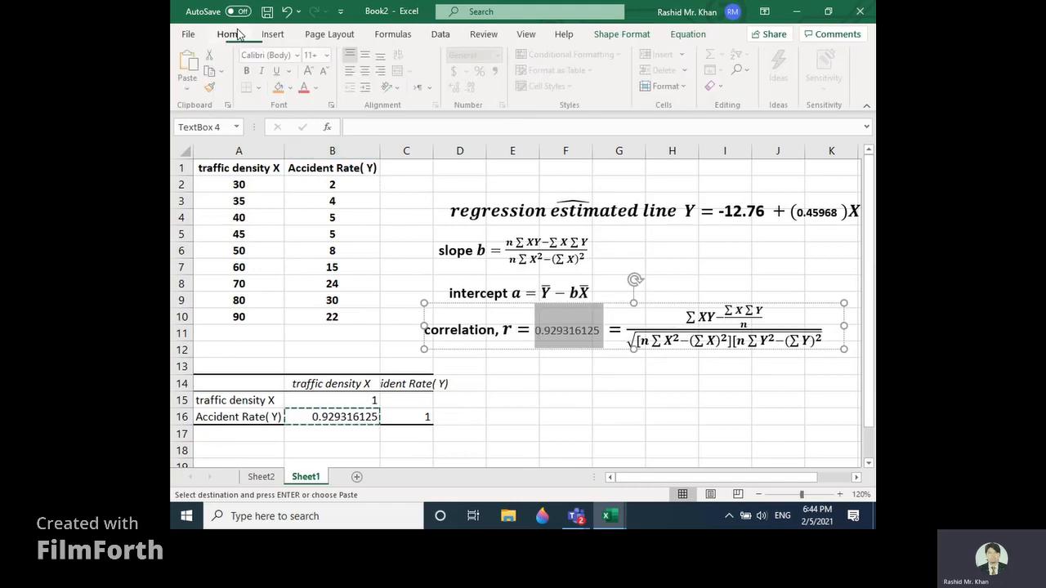
{"action": "left_click", "coordinate": [280, 87]}
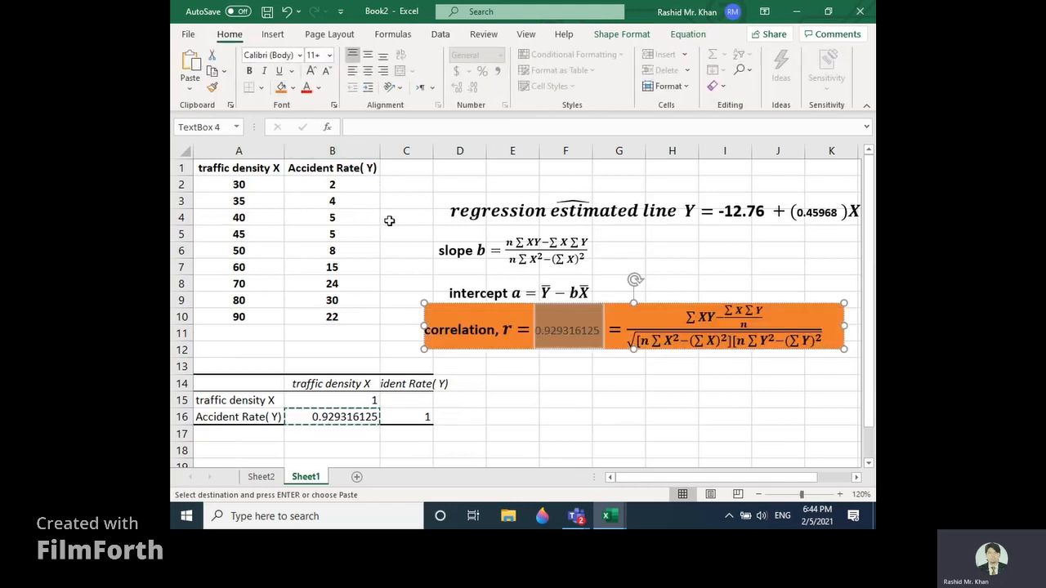
{"action": "left_click", "coordinate": [570, 329]}
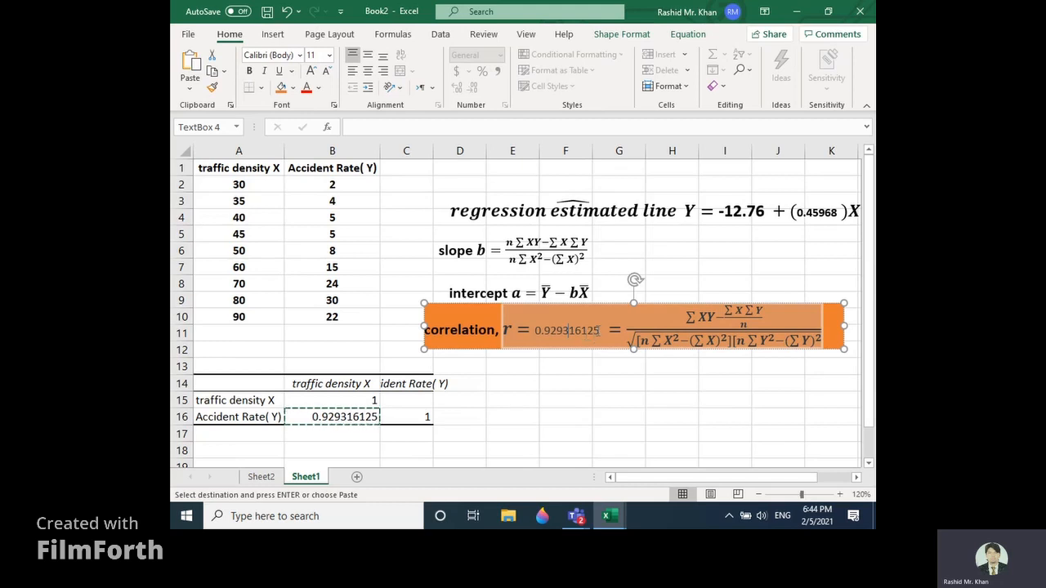
{"action": "key", "text": "ctrl+z"}
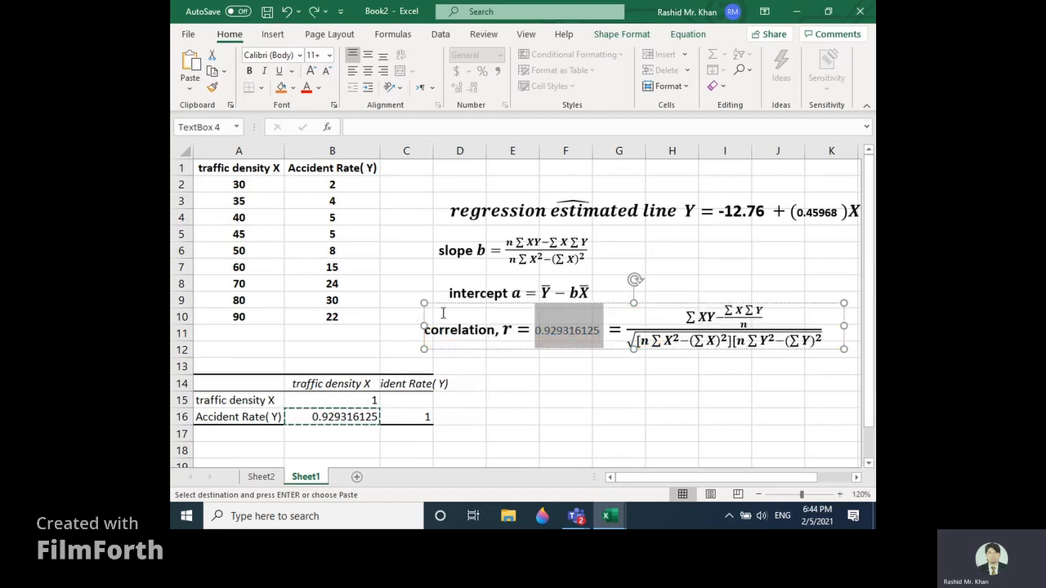
{"action": "left_click", "coordinate": [539, 331]}
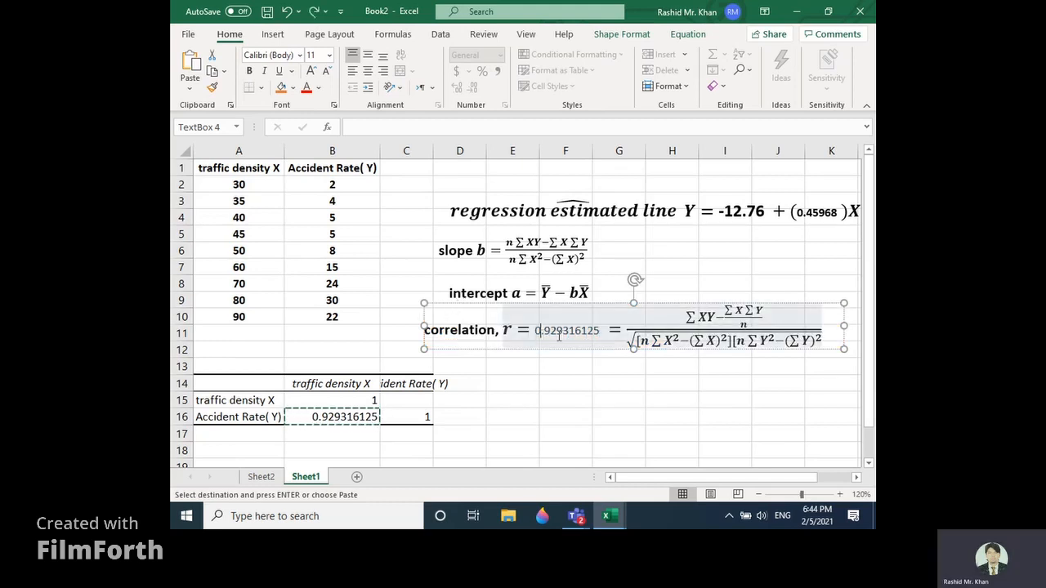
{"action": "left_click", "coordinate": [561, 362]}
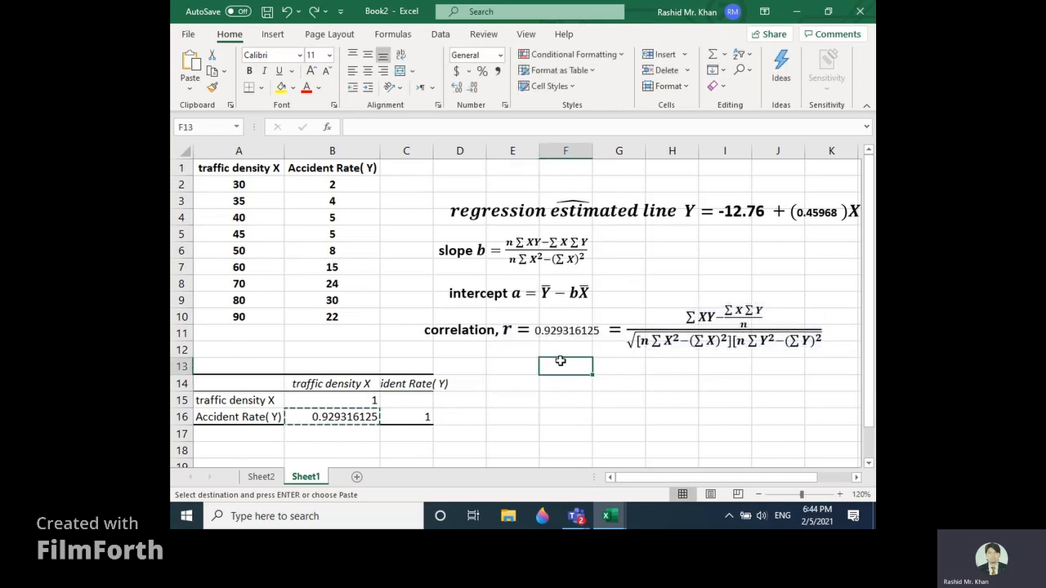
Step: Write the interpretation "traffic density and accident rata are strongly positively correlated" in cell F15
{"action": "left_click", "coordinate": [559, 398]}
{"action": "type", "text": "t"}
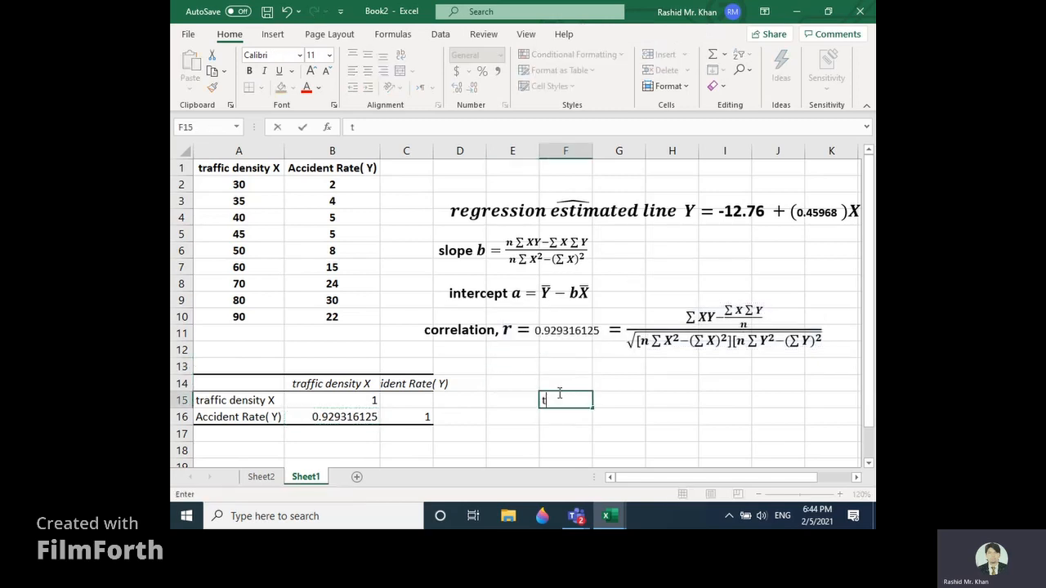
{"action": "type", "text": "raffic density and ac"}
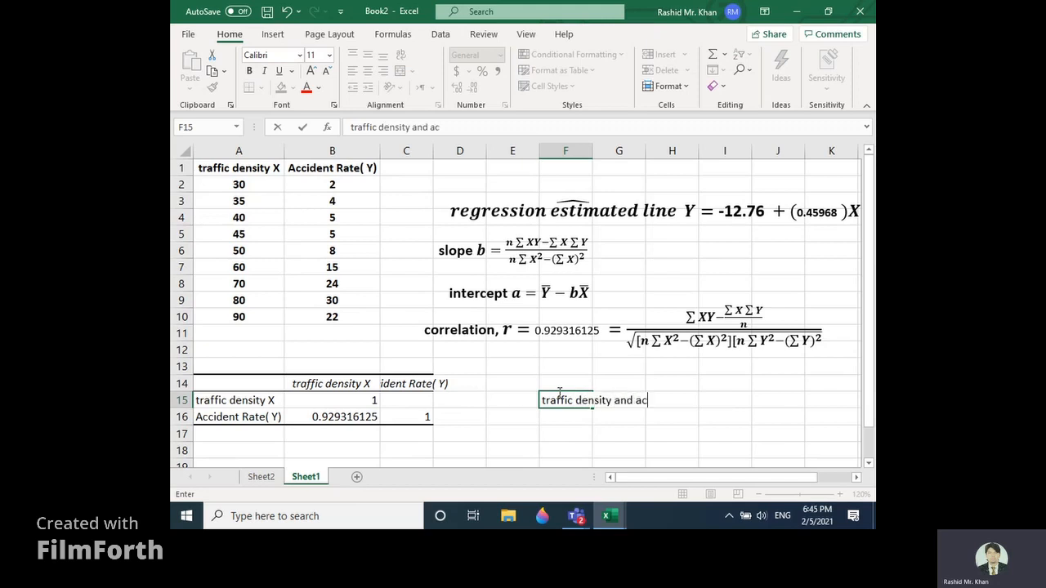
{"action": "type", "text": "cident rata are "}
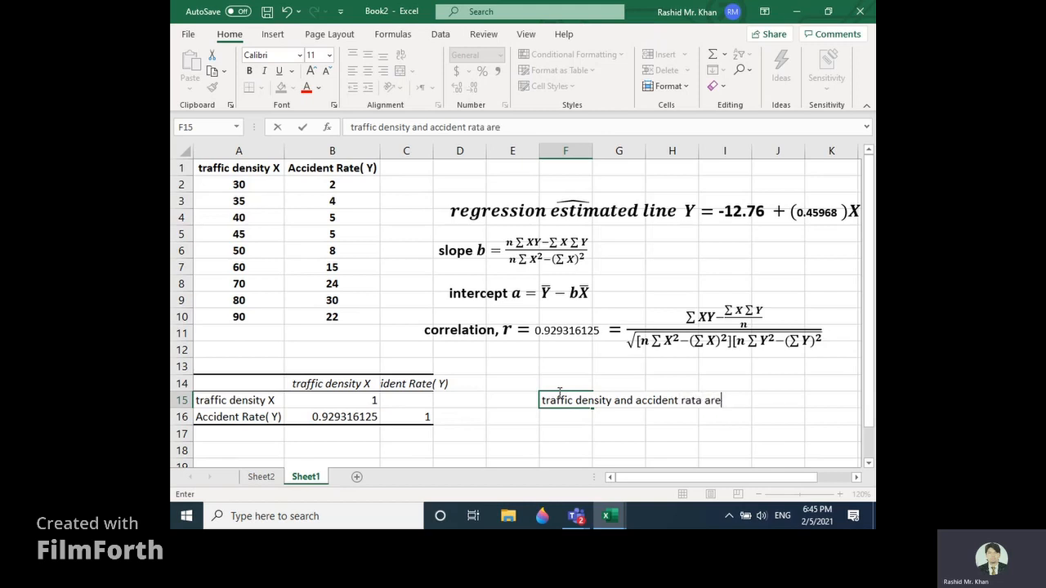
{"action": "type", "text": "strongly po"}
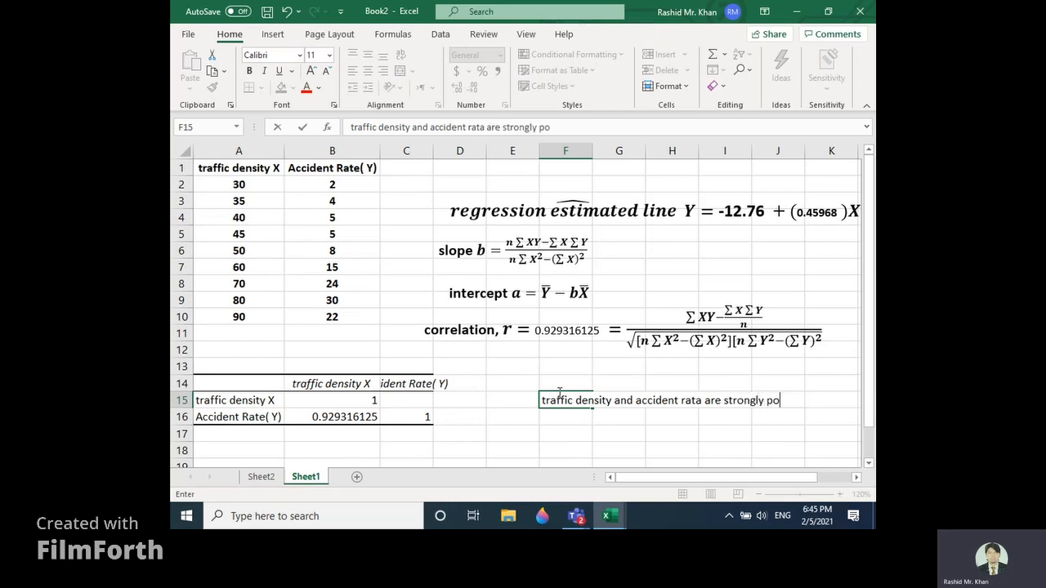
{"action": "type", "text": "so"}
{"action": "key", "text": "BackSpace"}
{"action": "type", "text": "iv"}
{"action": "type", "text": "ive"}
{"action": "type", "text": "ly co r"}
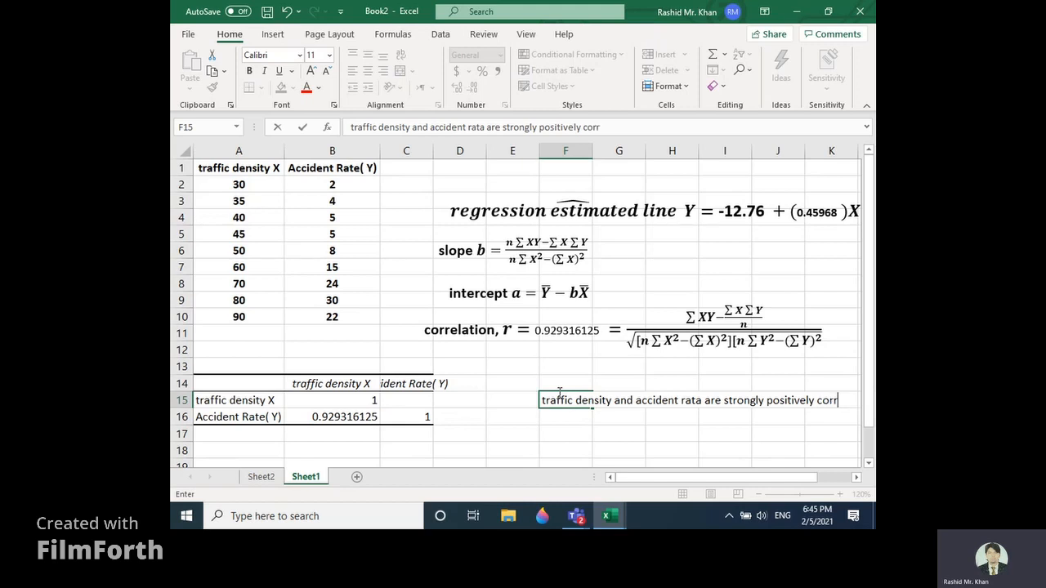
{"action": "type", "text": "elated"}
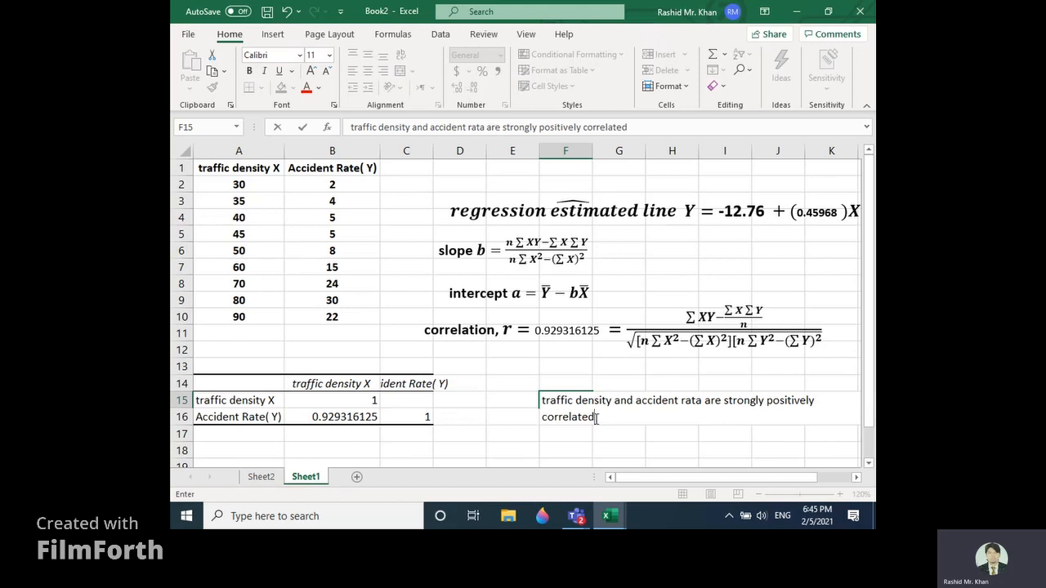
{"action": "left_click_drag", "start_coordinate": [585, 420], "coordinate": [540, 408]}
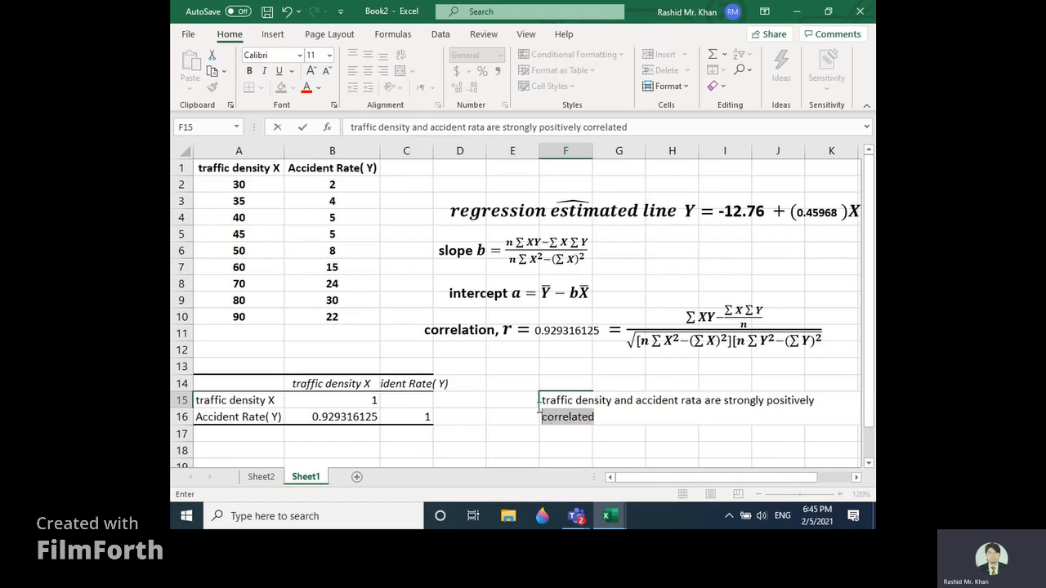